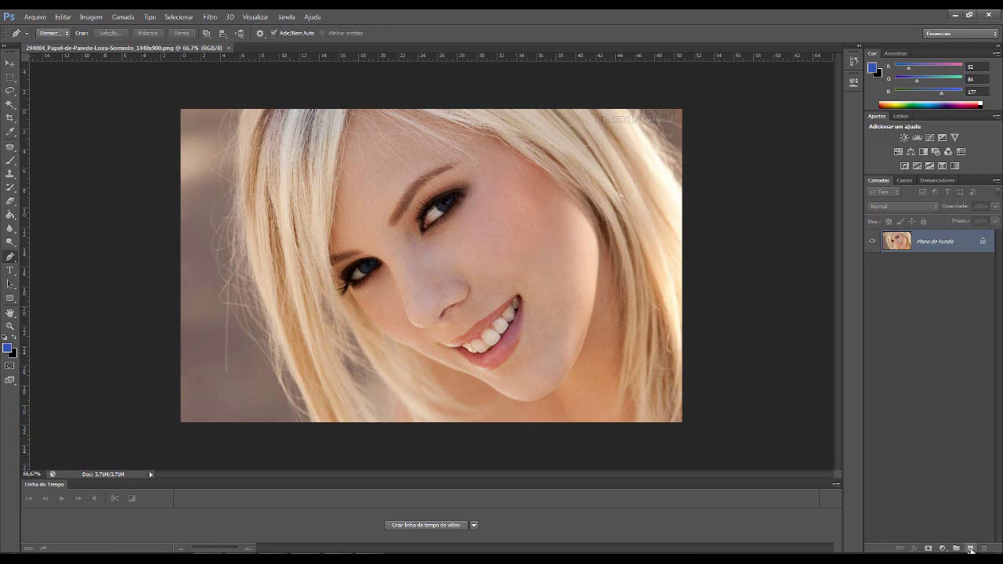
- Add a new empty layer above the background photo and check the Brush tool's size and hardness
left_click(972, 551)
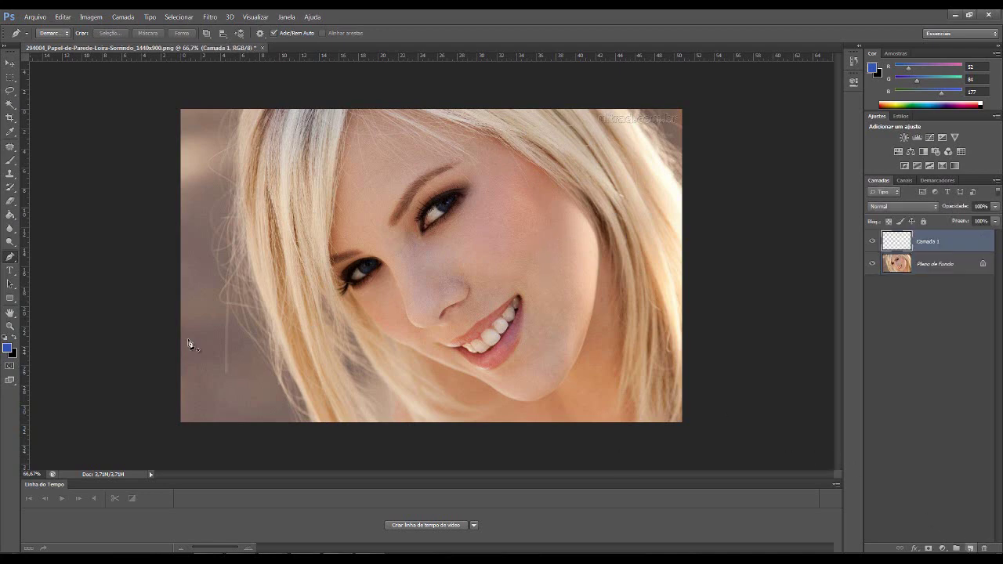
left_click(11, 161)
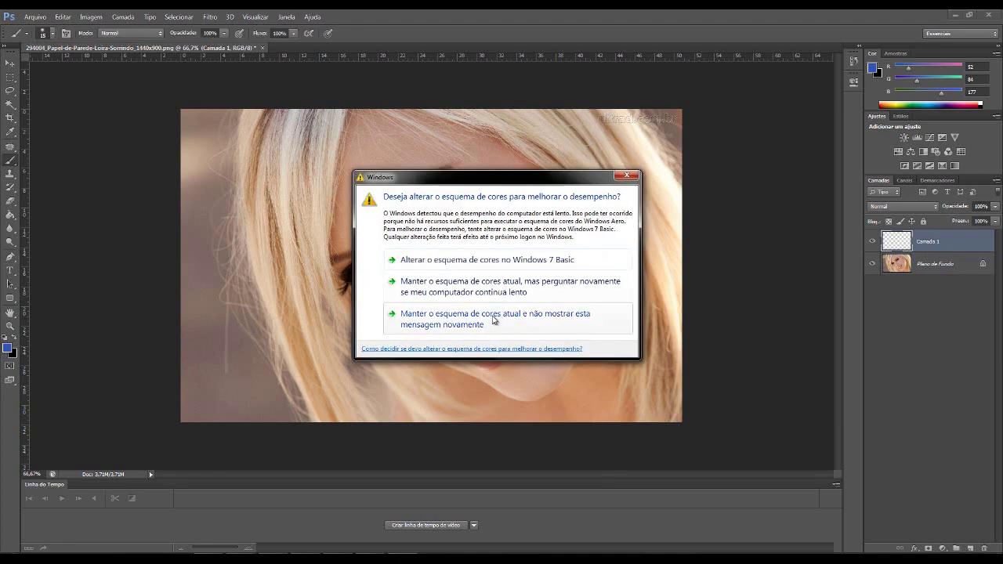
left_click(529, 316)
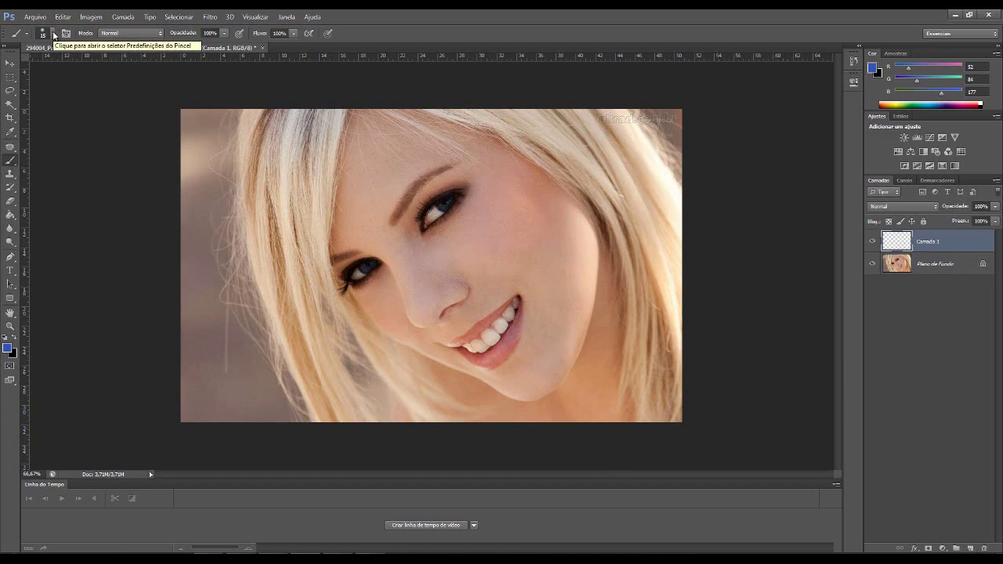
left_click(54, 33)
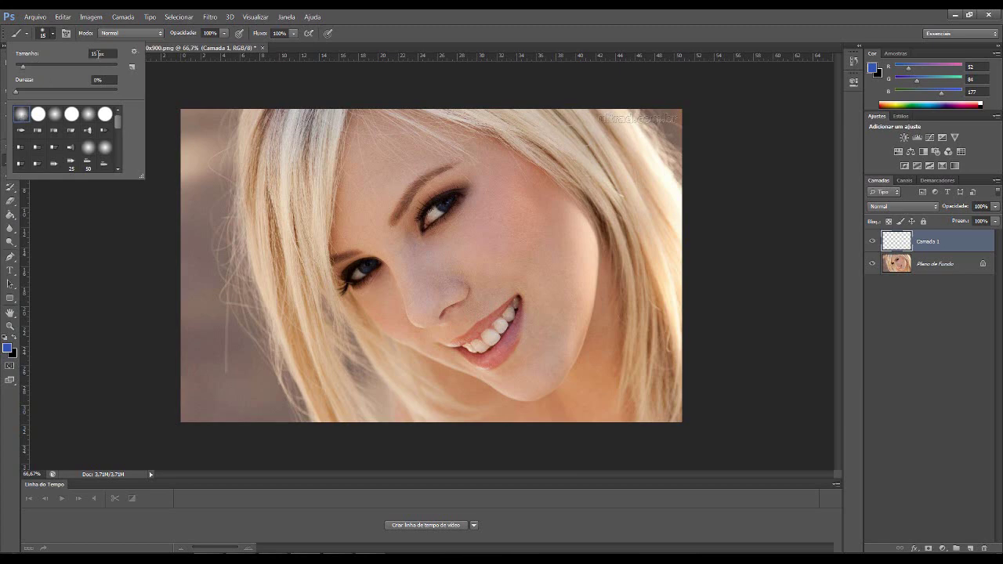
left_click(473, 15)
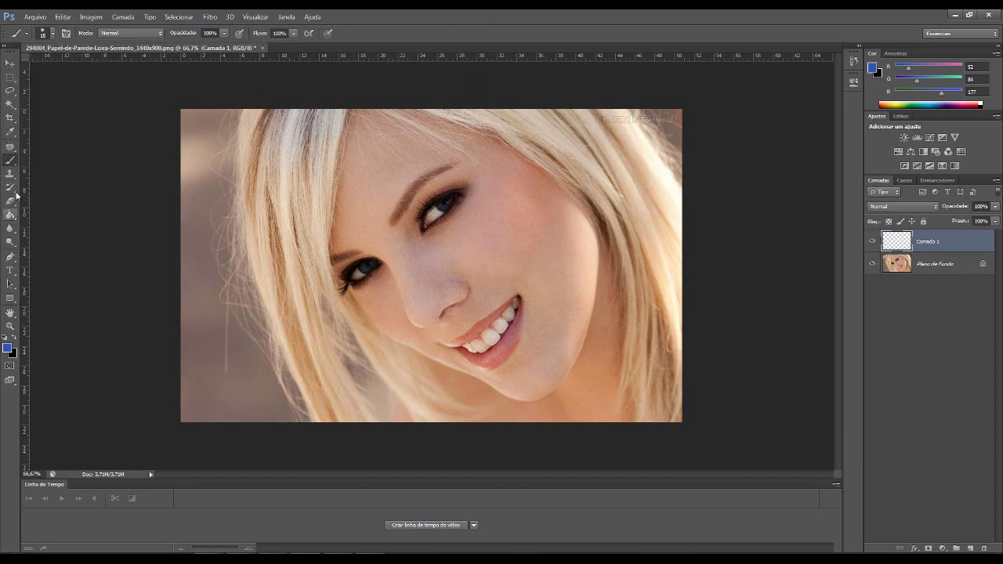
- Activate the Pen tool and set the foreground colour to dark blue, hex 193a98
left_click(11, 259)
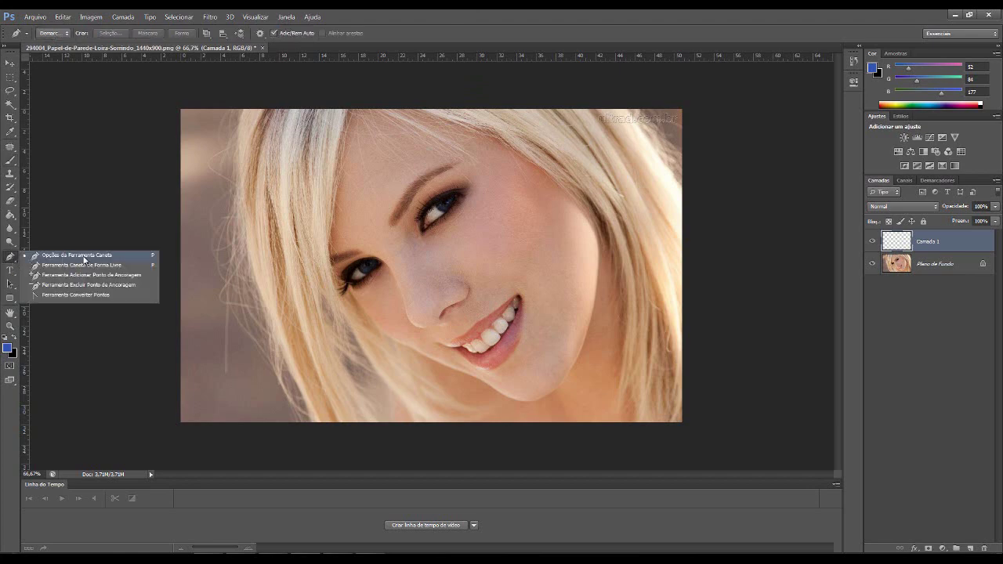
left_click(85, 257)
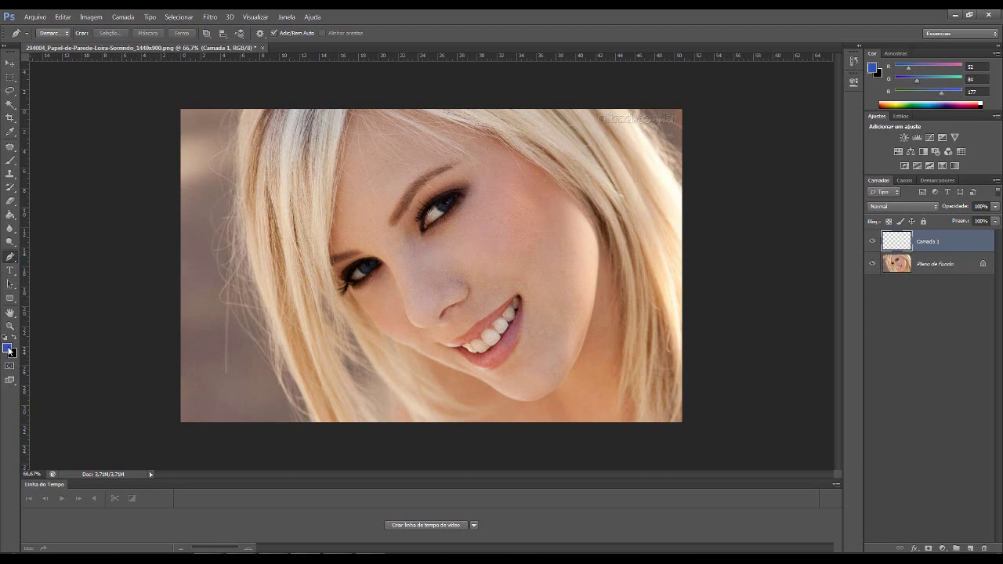
left_click(7, 349)
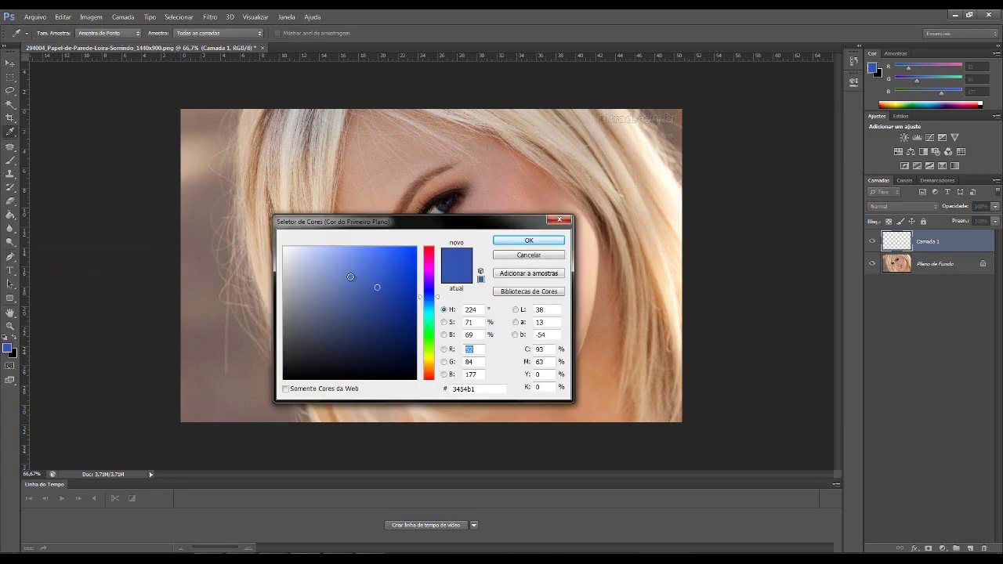
left_click(385, 291)
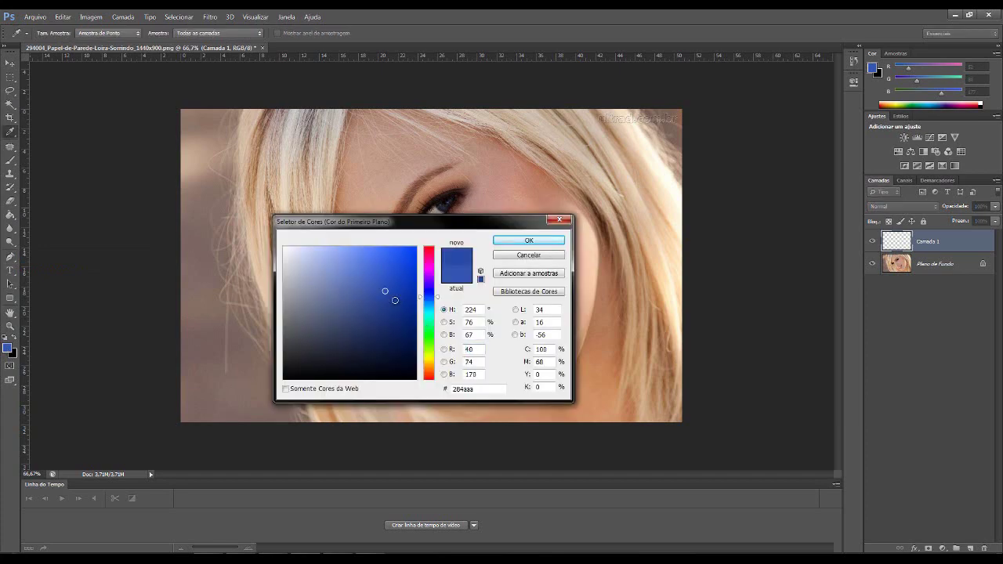
left_click(395, 301)
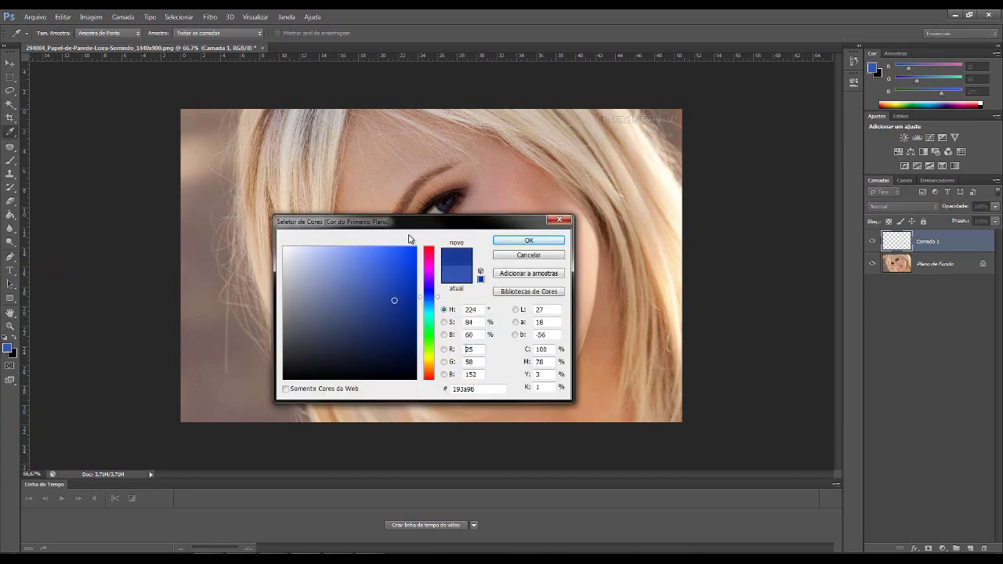
left_click(527, 240)
key("p")
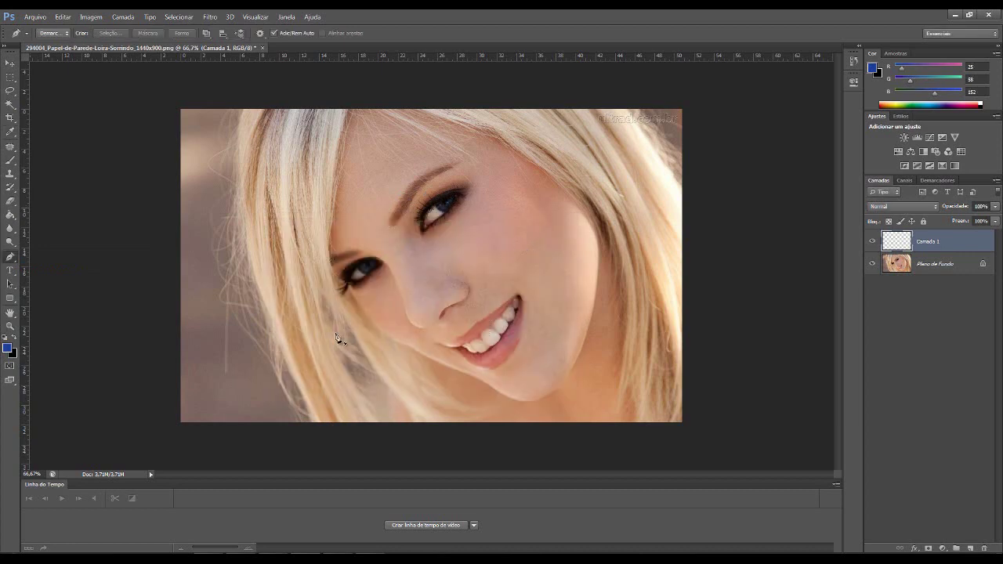
- Draw a curved path down the hair on the left side of the face and stroke it with the Brush, with Simulate Pressure on
left_click(321, 110)
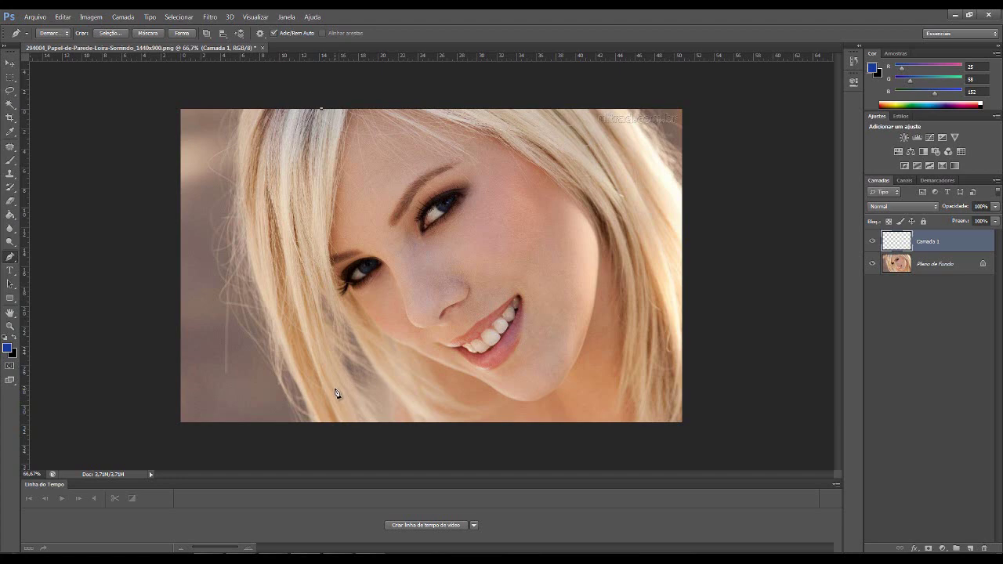
left_click_drag(334, 387, 412, 531)
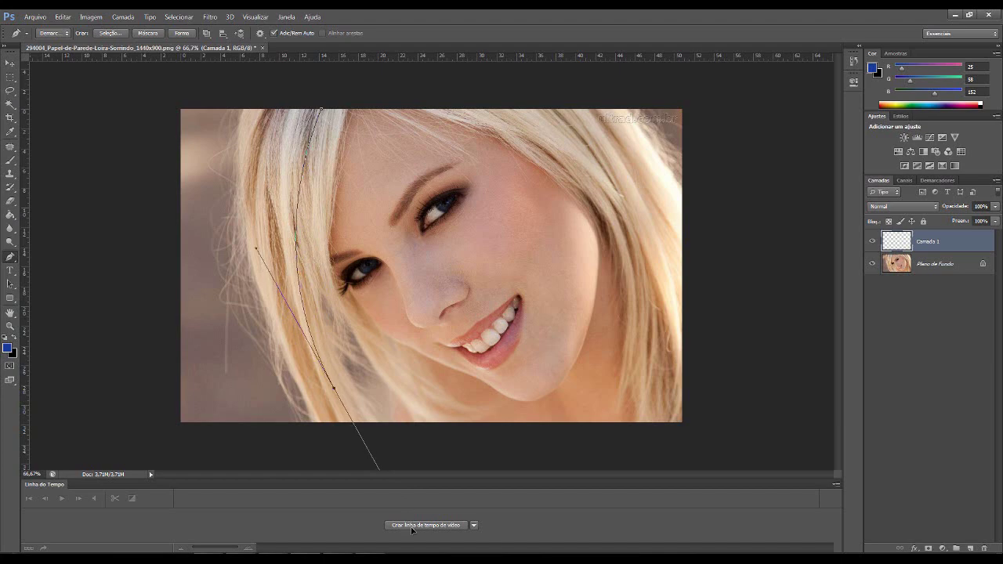
right_click(305, 211)
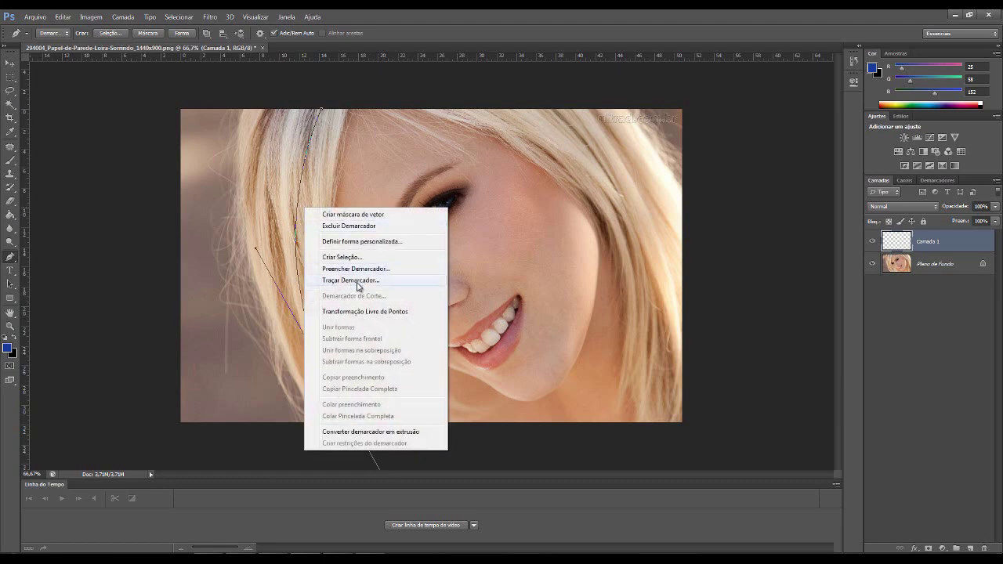
left_click(356, 284)
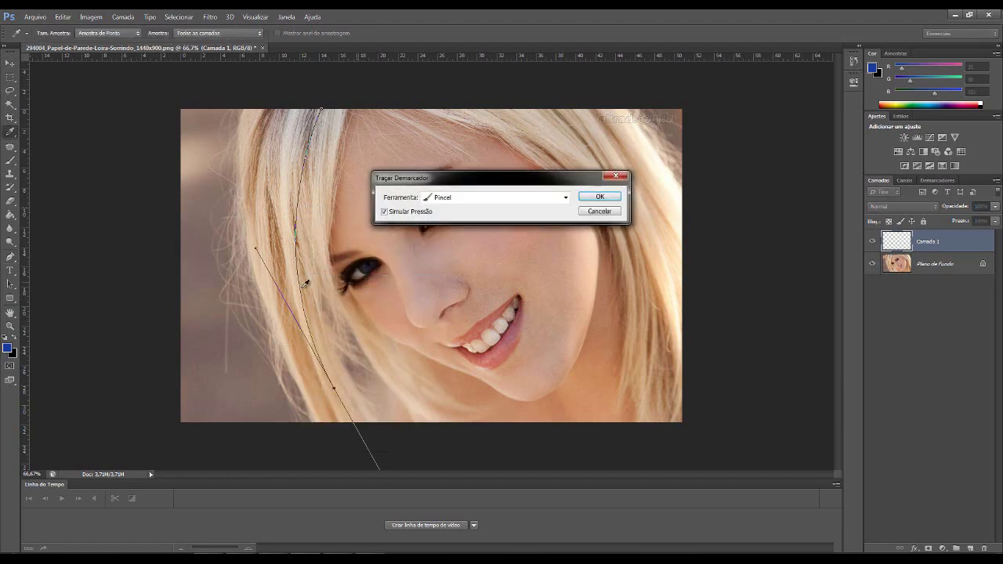
left_click(566, 199)
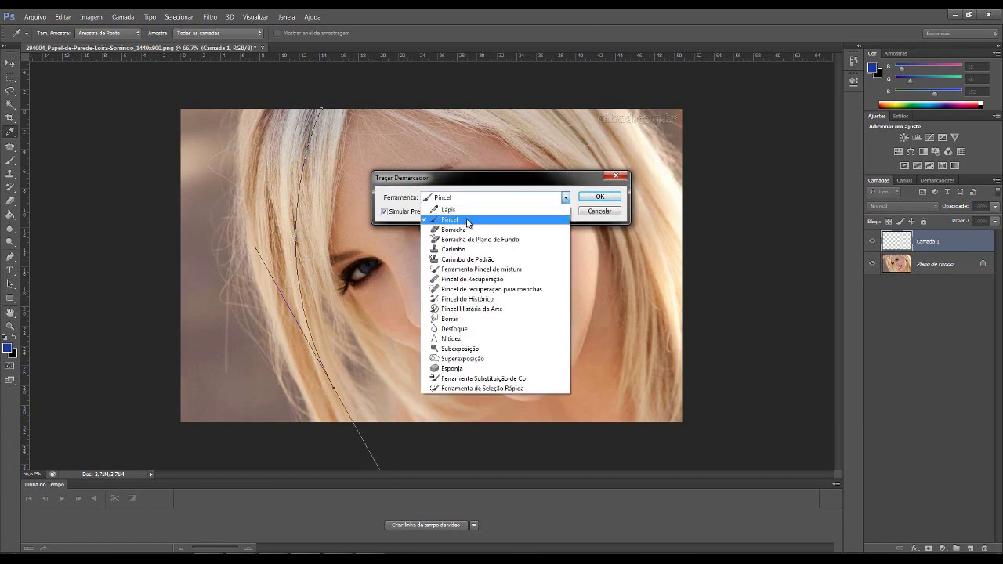
left_click(468, 222)
left_click(384, 211)
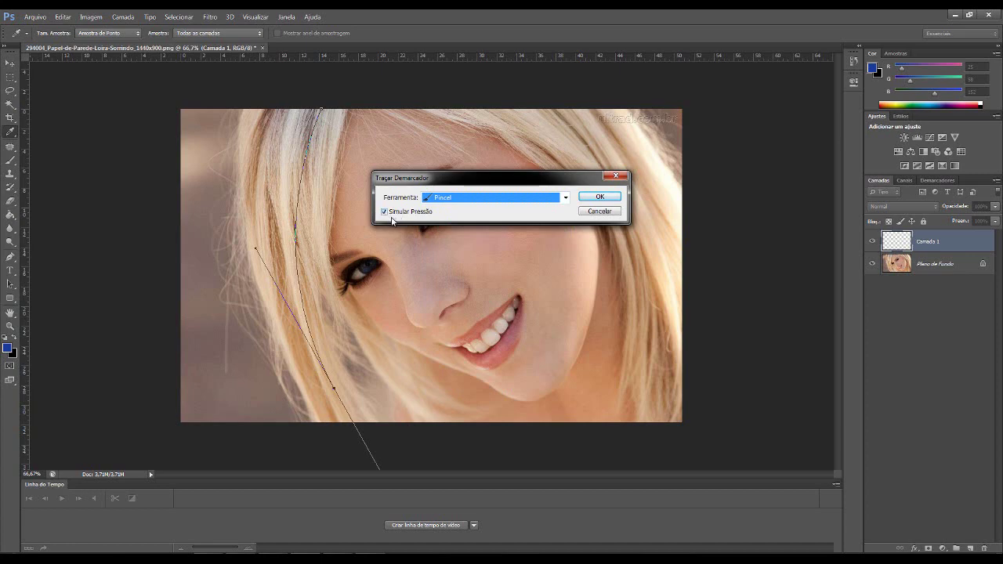
left_click(617, 199)
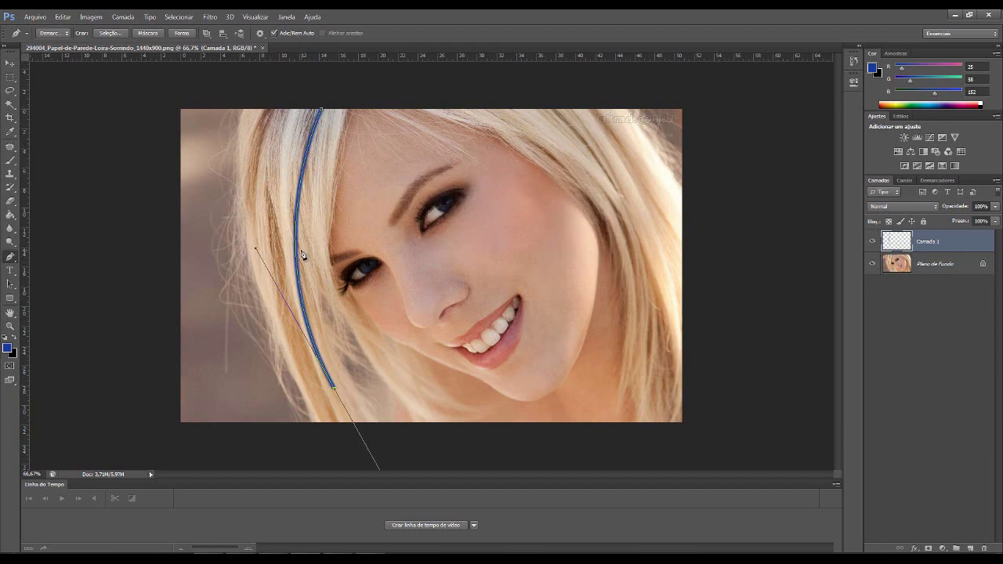
key("Return")
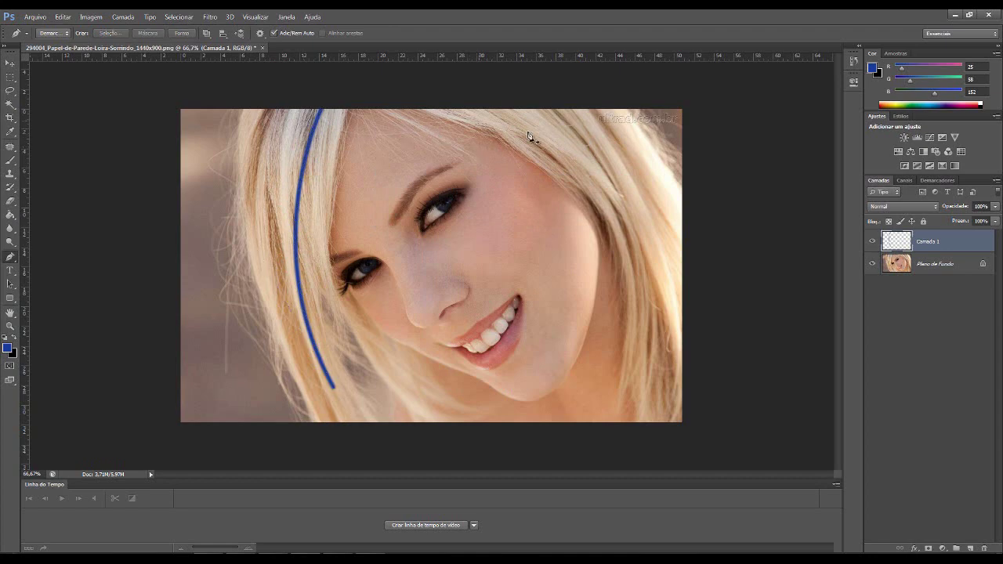
- Draw a curved path from the image's top edge down the hair right of the face and stroke it in blue with the Brush
left_click(503, 111)
left_click_drag(664, 361, 656, 409)
left_click_drag(657, 459, 676, 551)
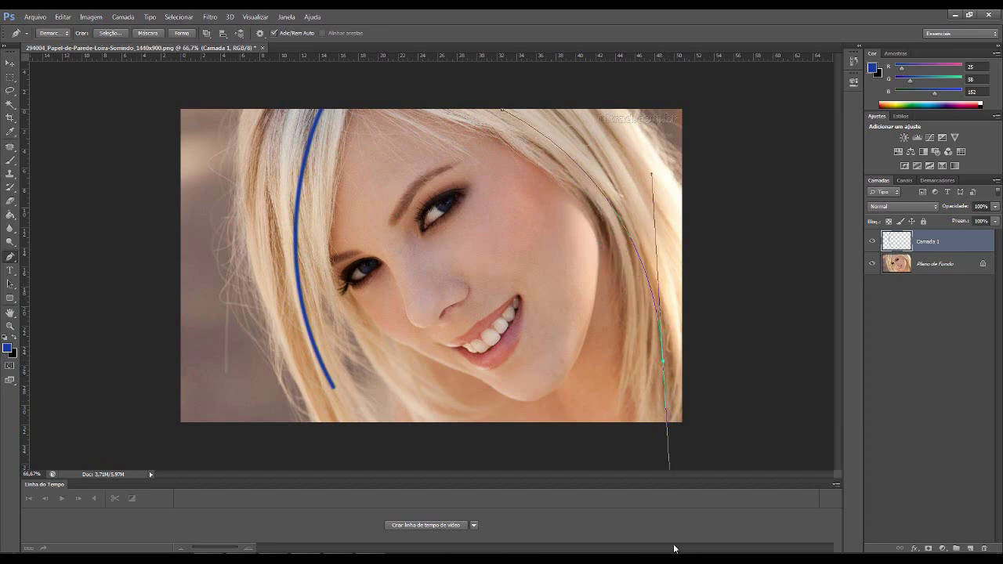
right_click(628, 286)
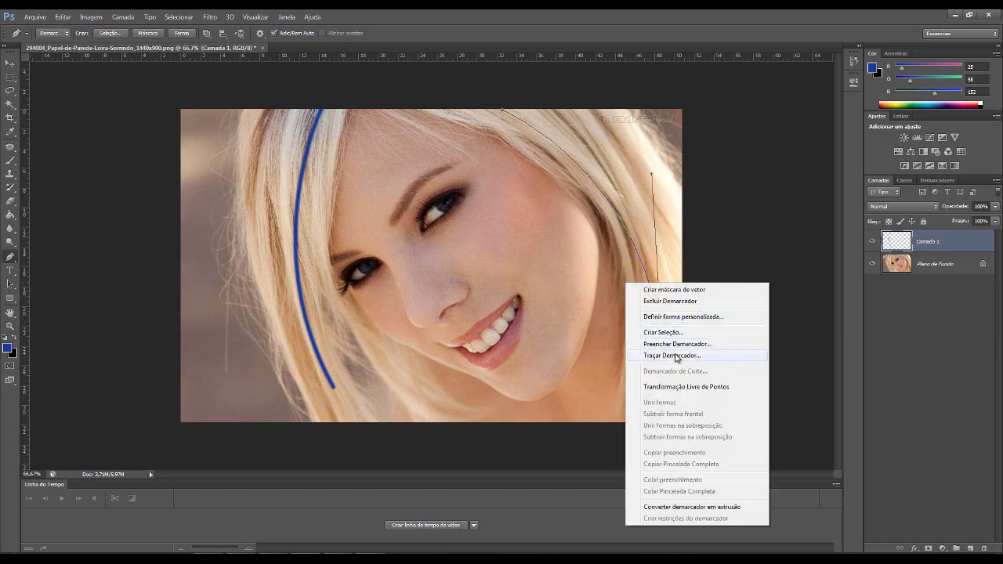
left_click(672, 355)
left_click(599, 197)
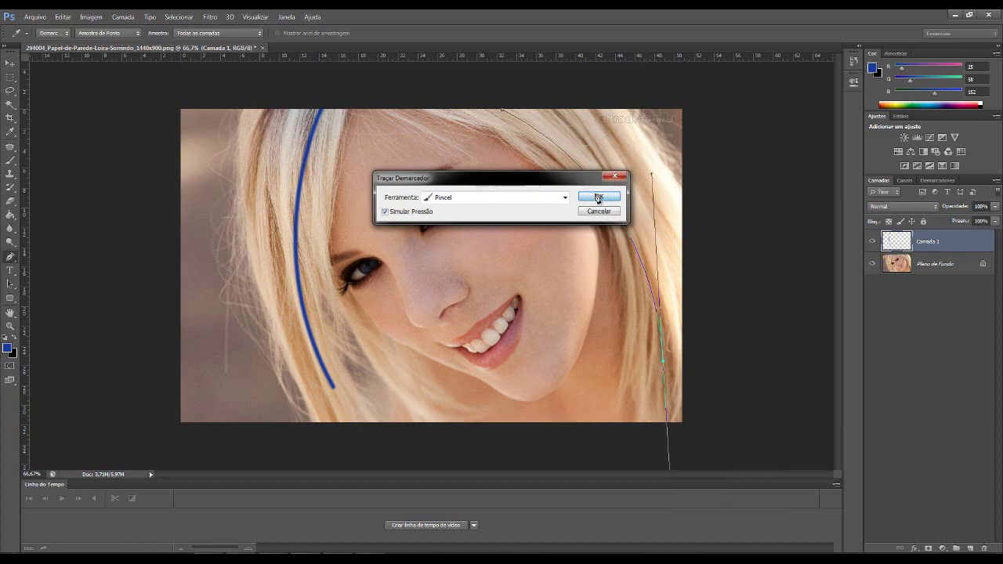
key("Return")
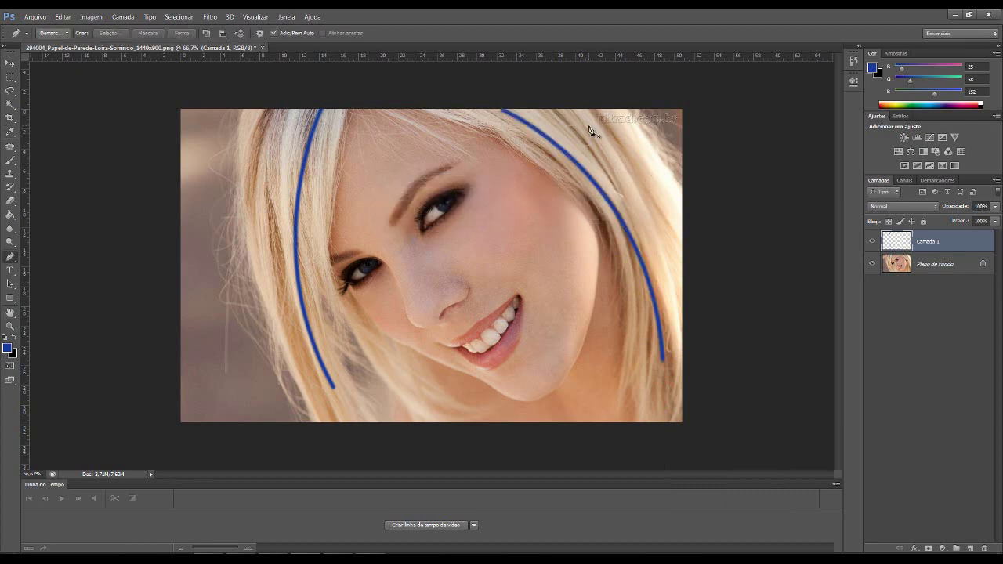
- Add a second blue brush-stroked path further out in the right-hand hair, curving down to the photo's right edge
left_click(578, 111)
left_click_drag(677, 300, 696, 401)
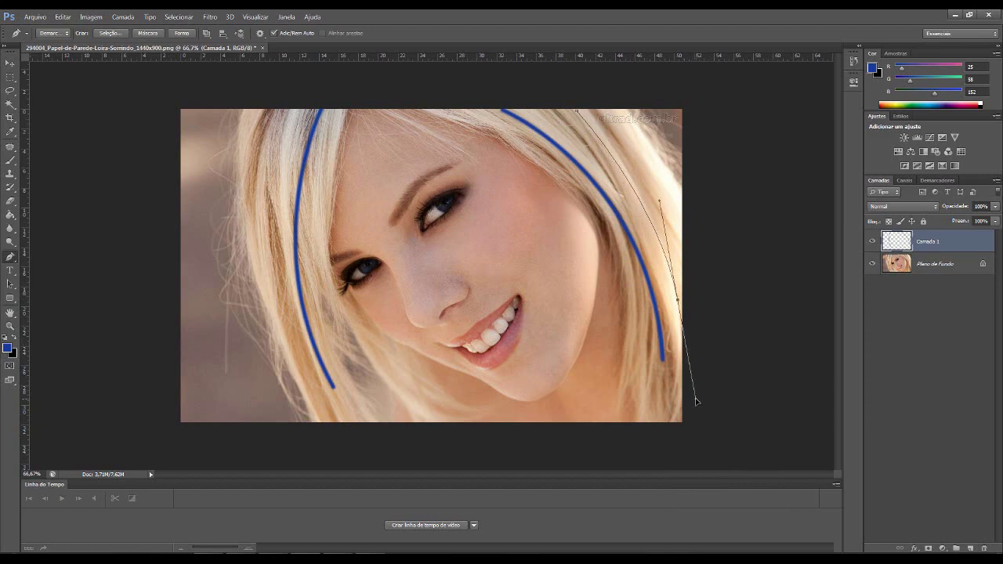
right_click(645, 223)
left_click(690, 293)
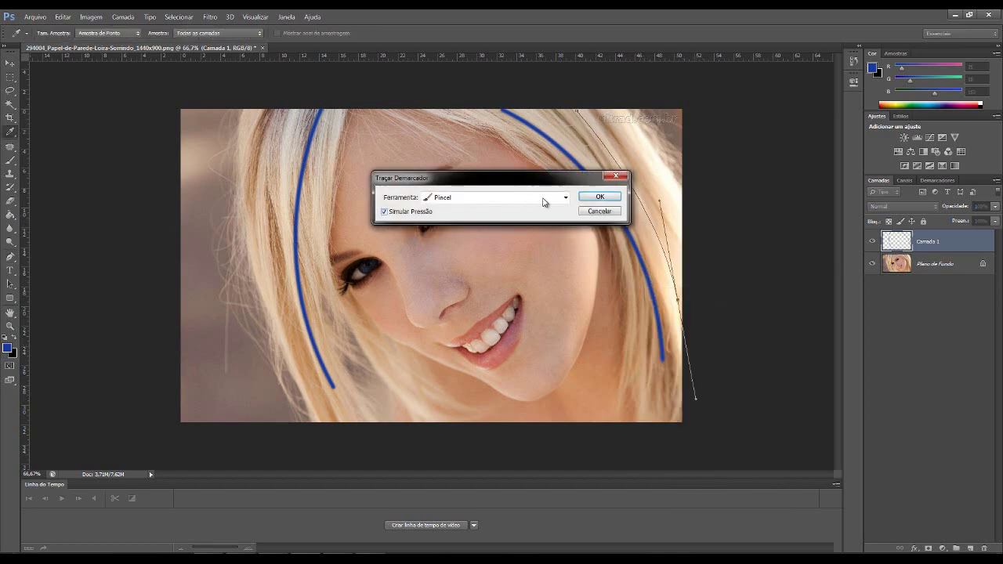
left_click(600, 197)
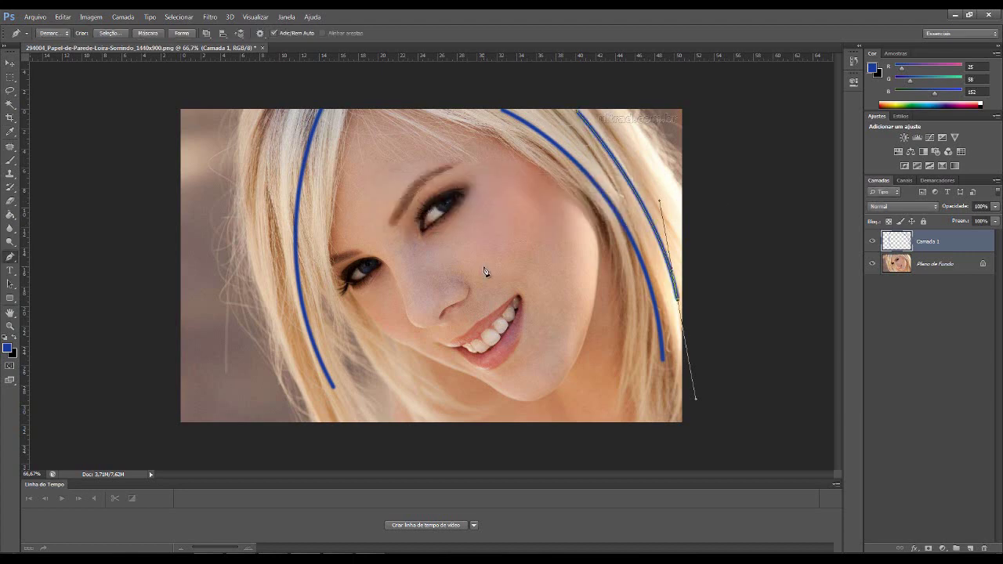
key("Return")
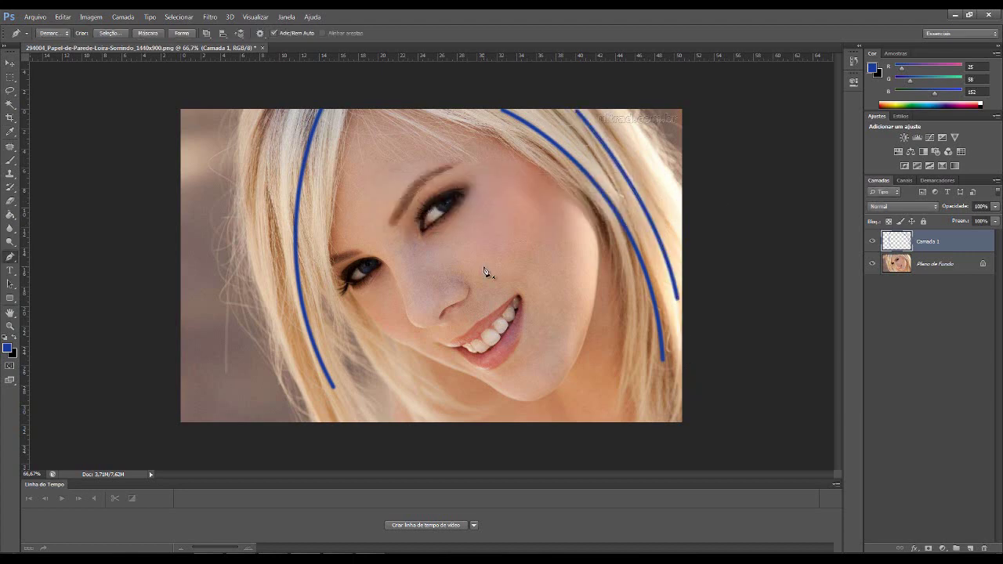
- Add another blue brush-stroked curve in the left-hand hair, outside the existing left streak and following the strands downward
left_click(276, 111)
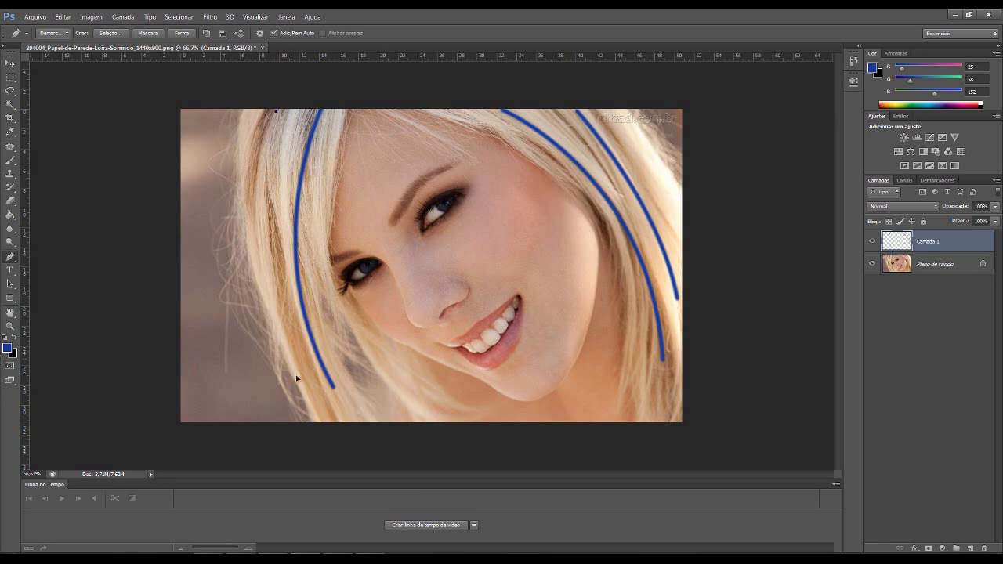
left_click_drag(312, 421, 334, 477)
right_click(274, 178)
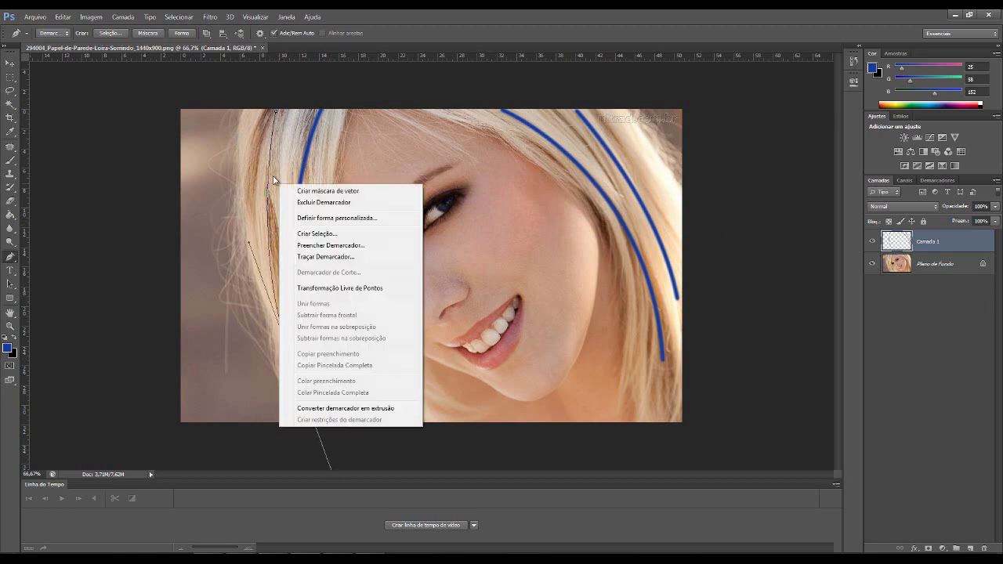
left_click(328, 257)
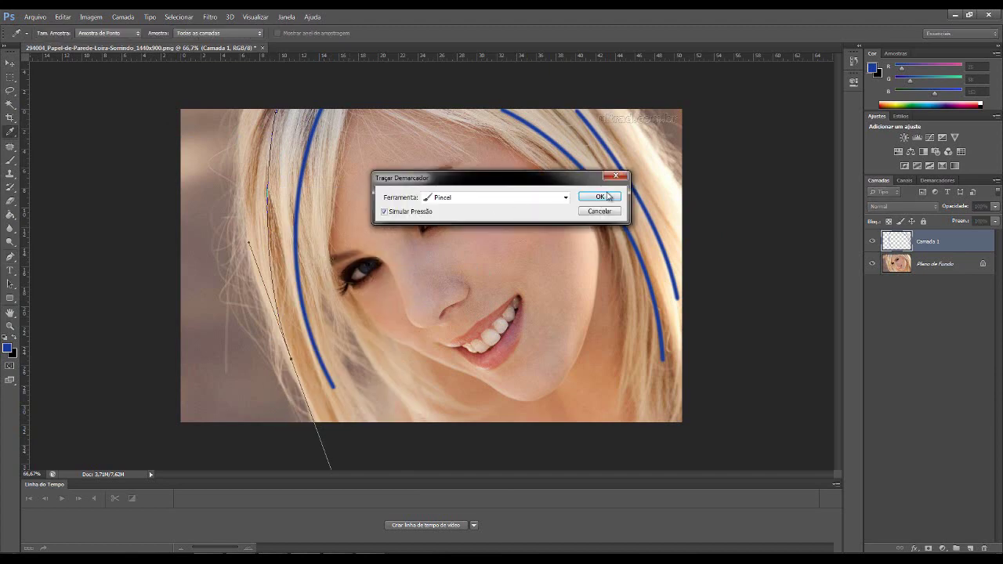
key("Return")
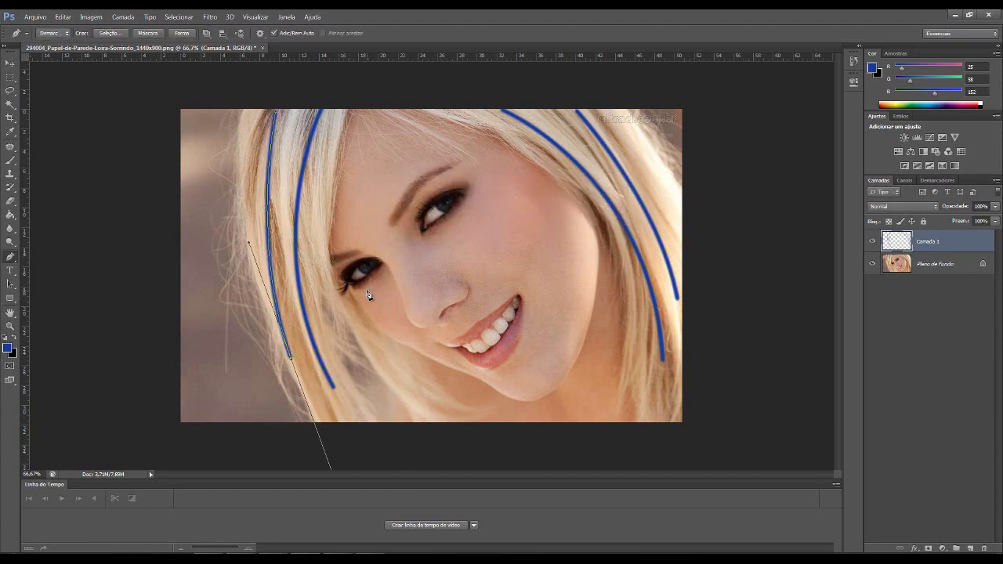
key("Return")
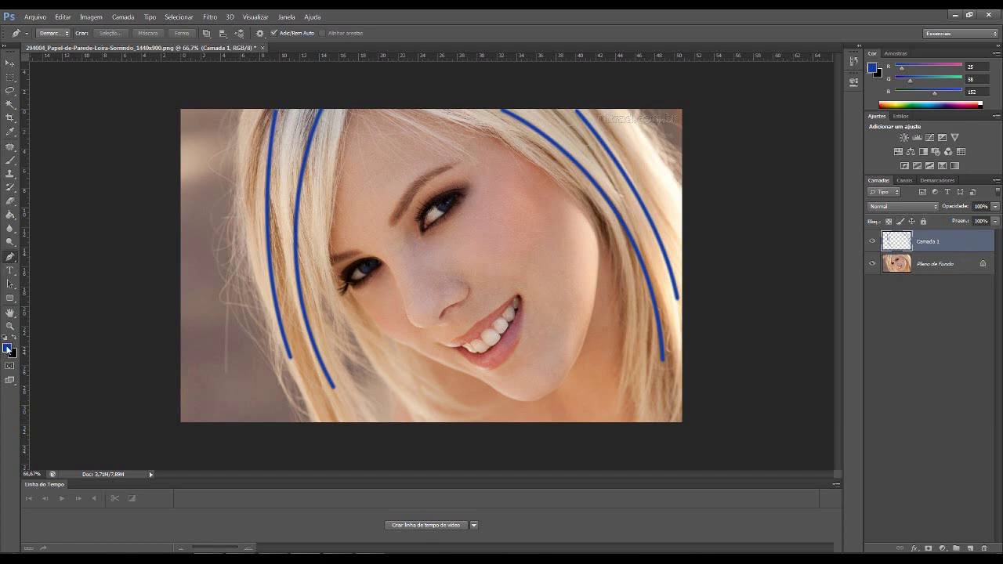
- Change the foreground colour to a dark purple
left_click(7, 349)
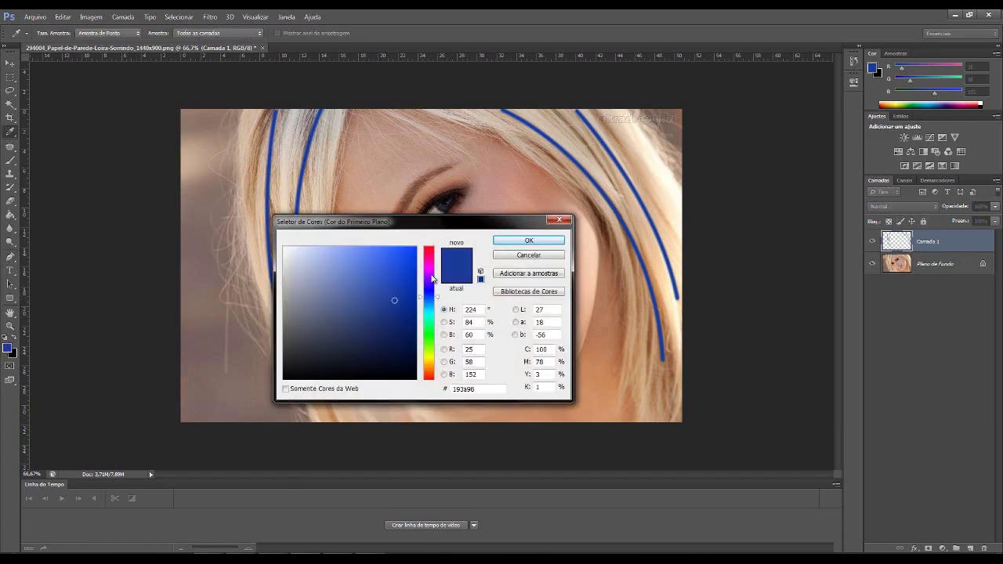
left_click(431, 274)
left_click(410, 285)
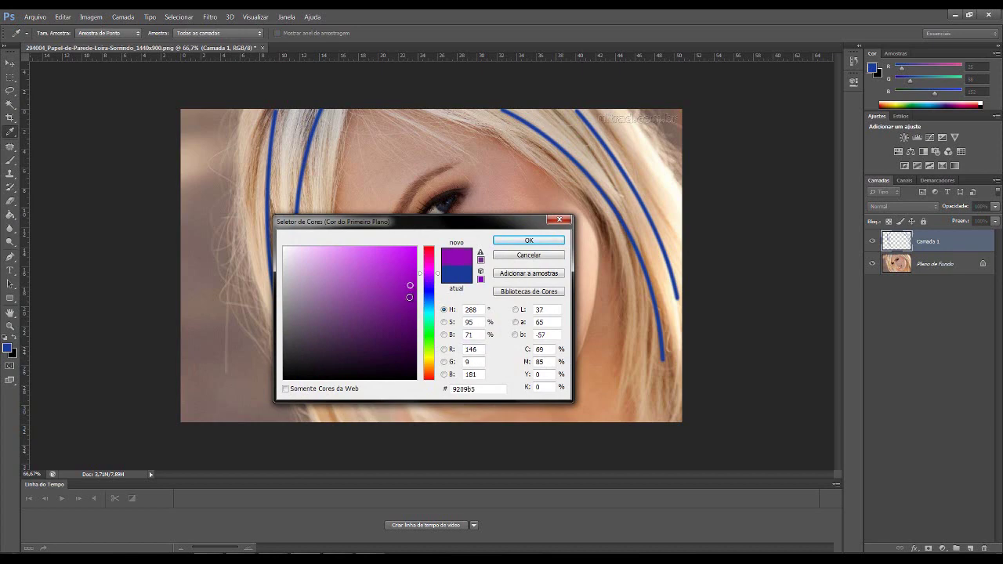
left_click(528, 242)
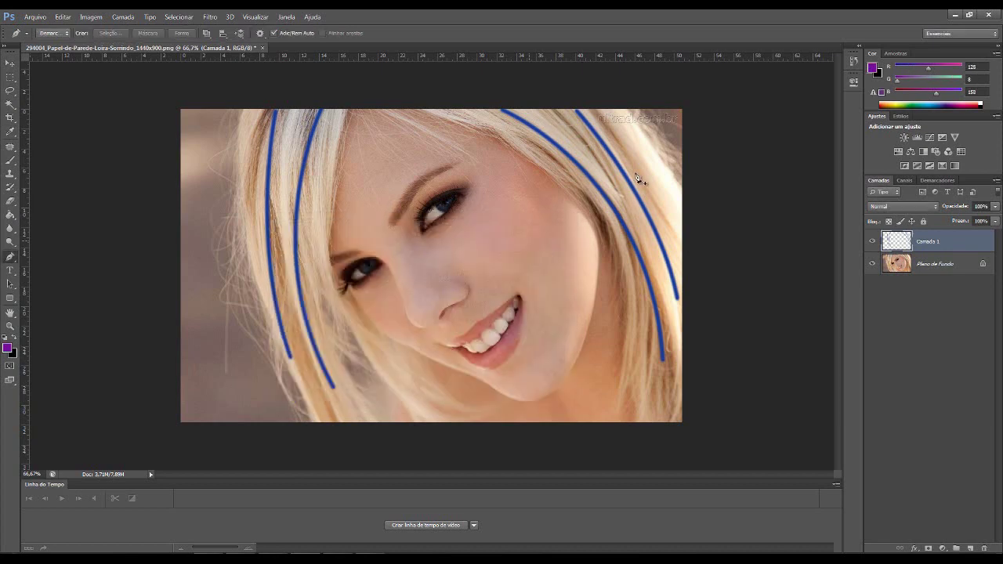
- Draw a curved path between the two blue streaks in the left-hand hair and stroke it in purple with the Brush
left_click(298, 111)
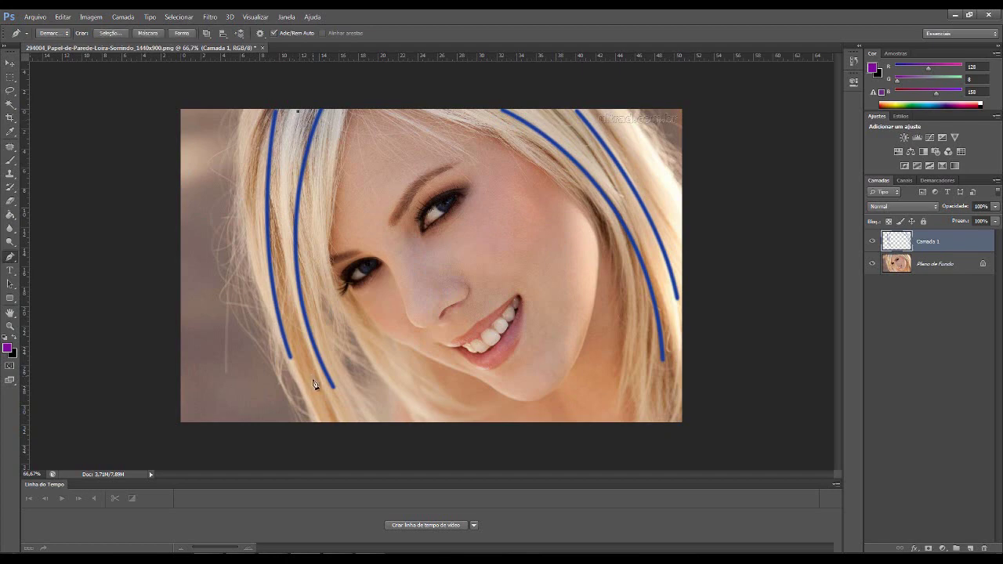
left_click_drag(312, 380, 370, 486)
right_click(299, 243)
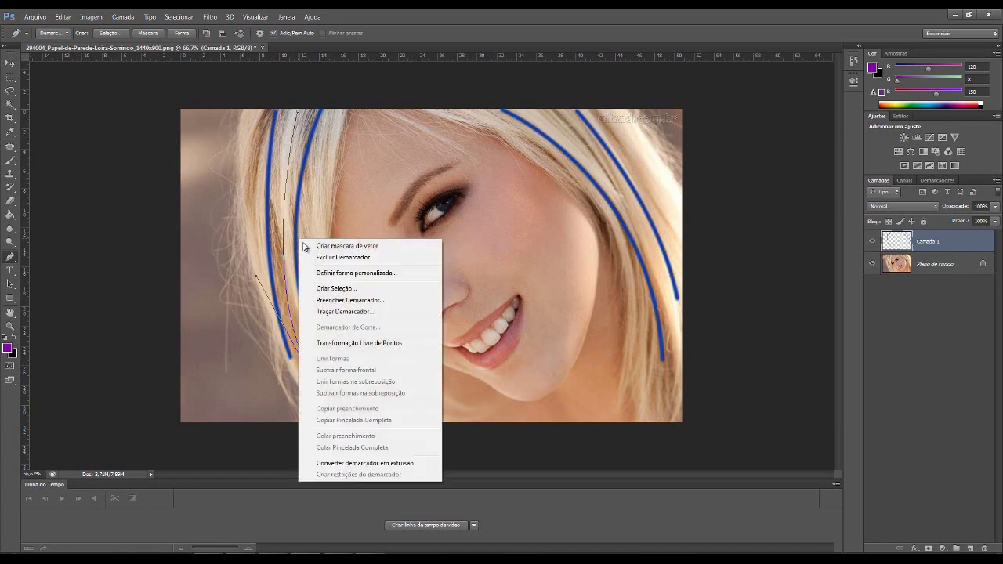
left_click(363, 306)
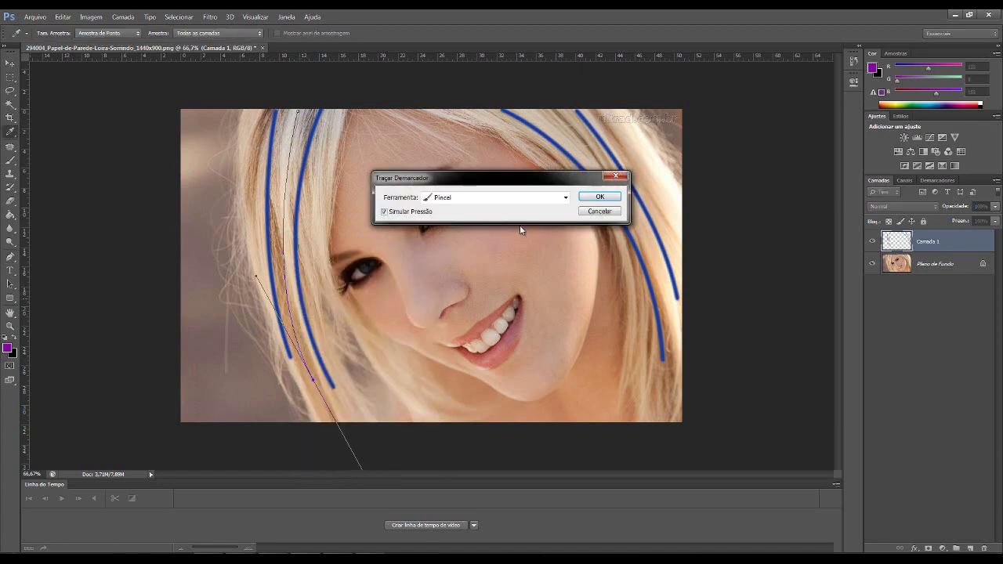
left_click(600, 198)
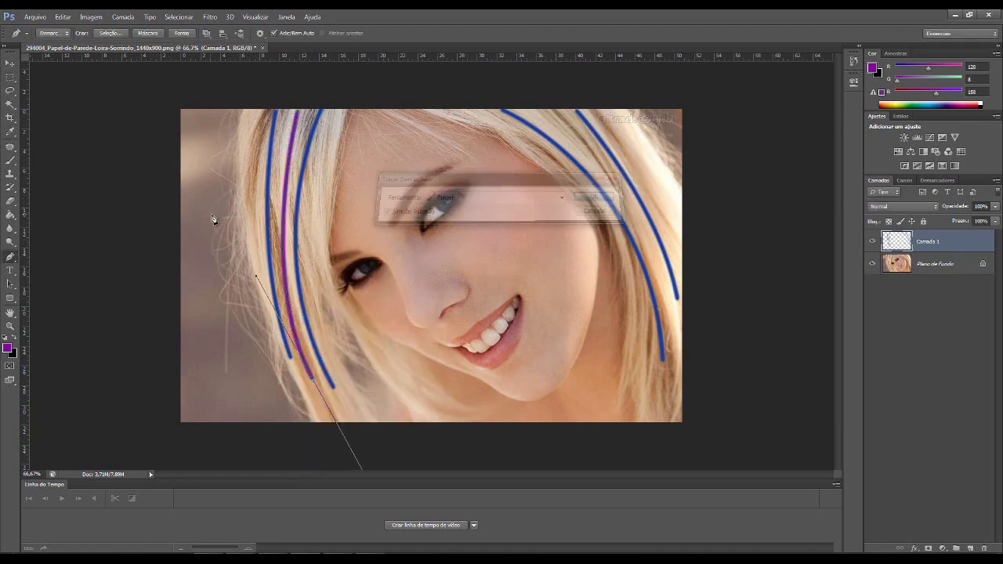
key("Return")
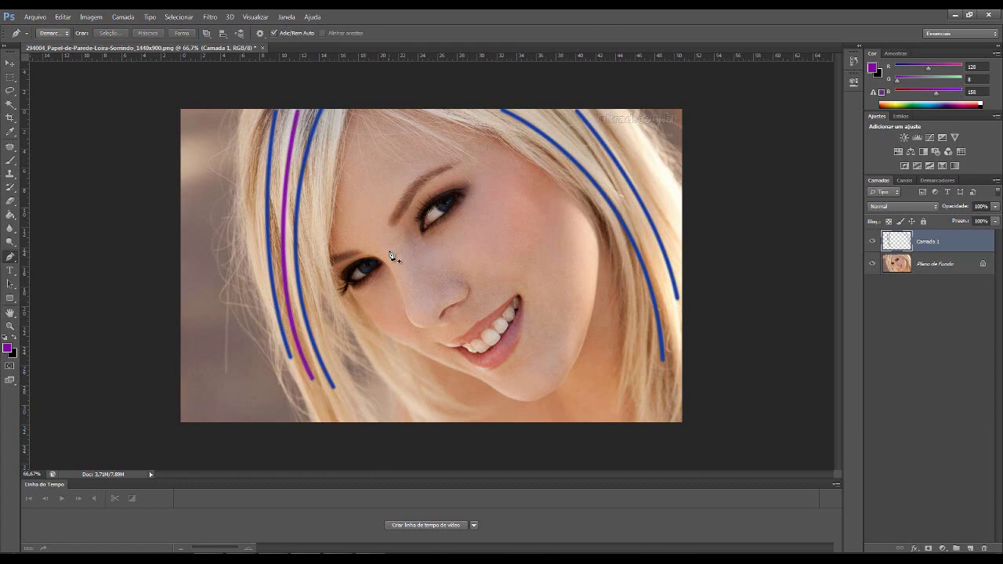
- Add a purple brush-stroked curve between the two blue streaks in the right-hand hair, following them downward
left_click(547, 113)
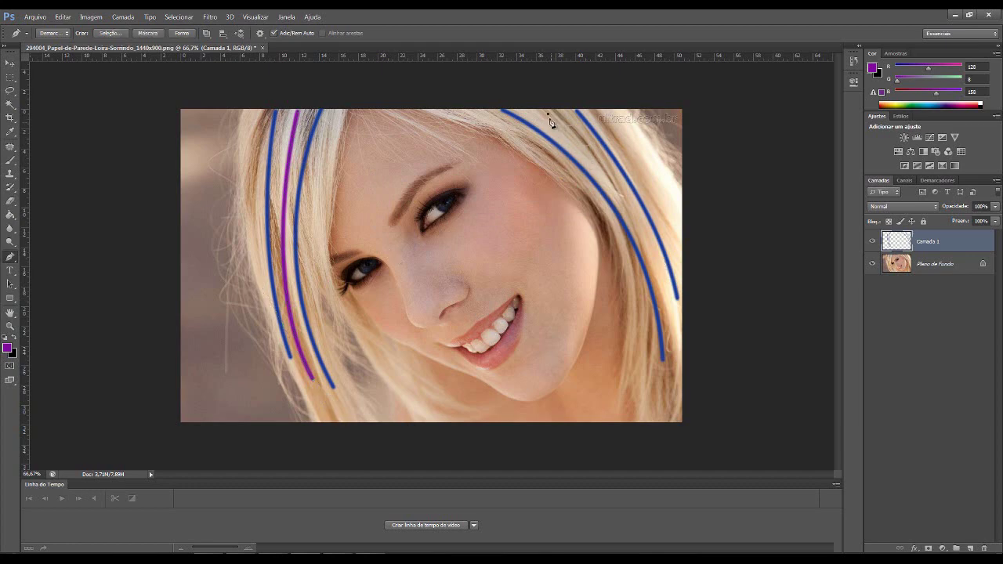
left_click_drag(677, 344, 698, 476)
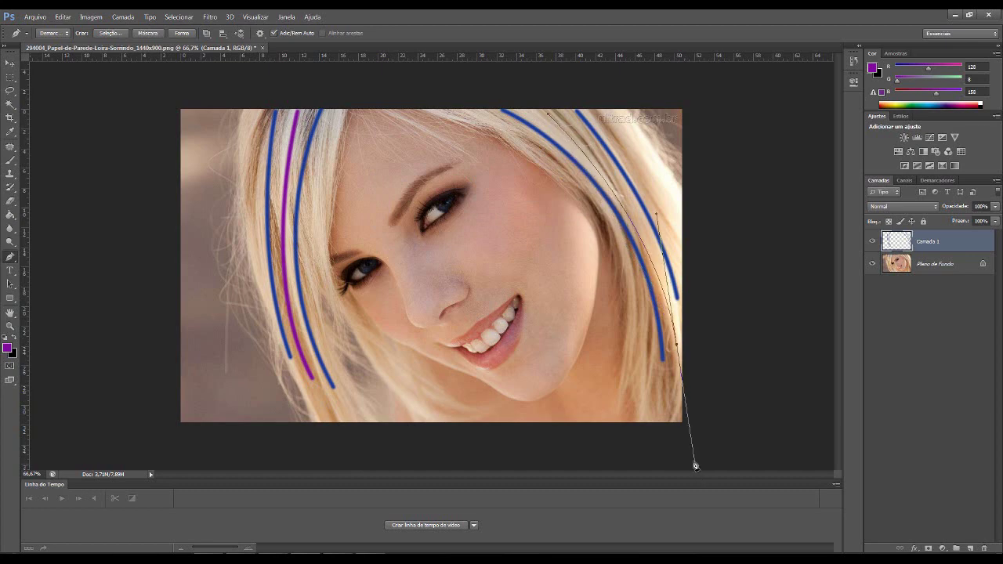
right_click(638, 251)
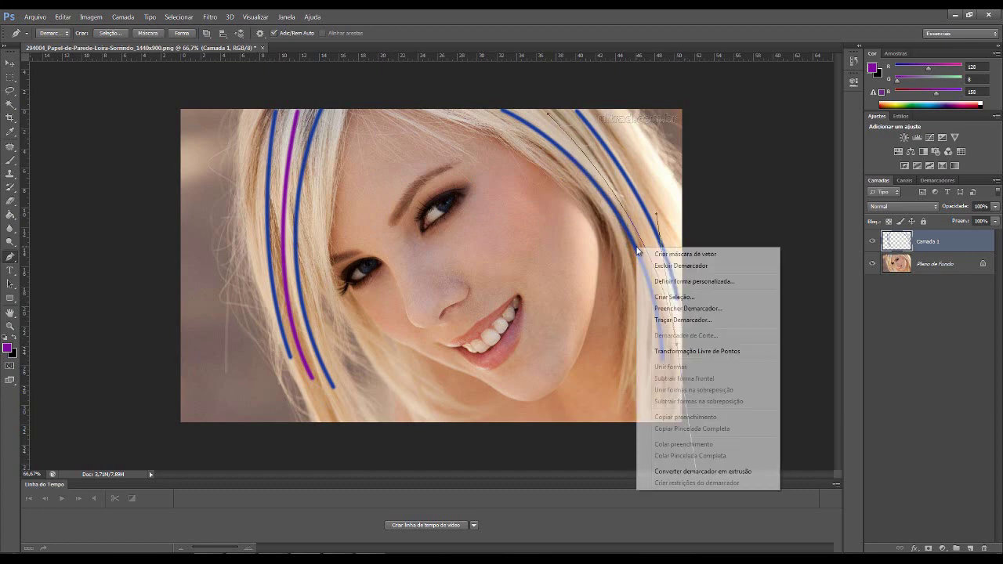
left_click(675, 320)
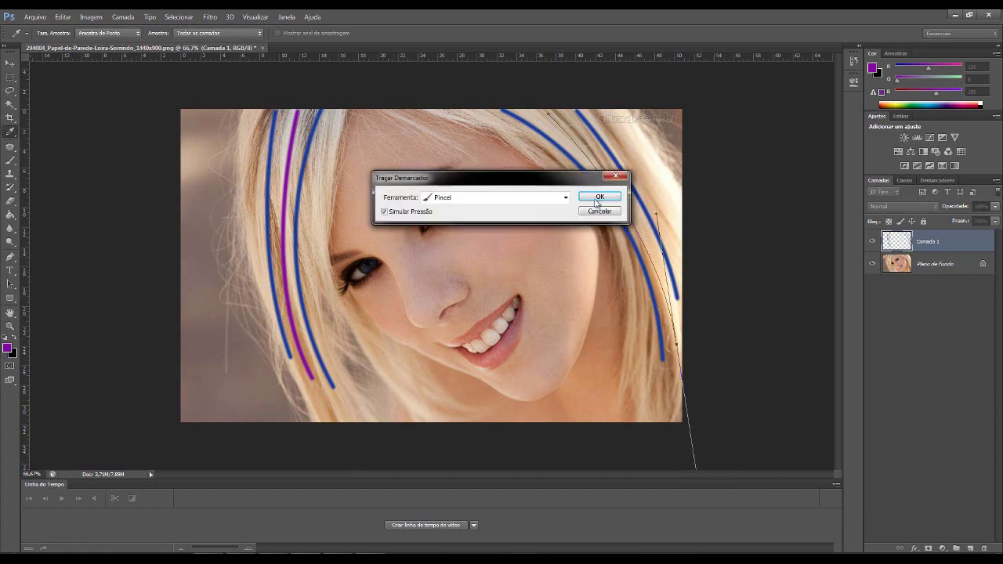
left_click(601, 197)
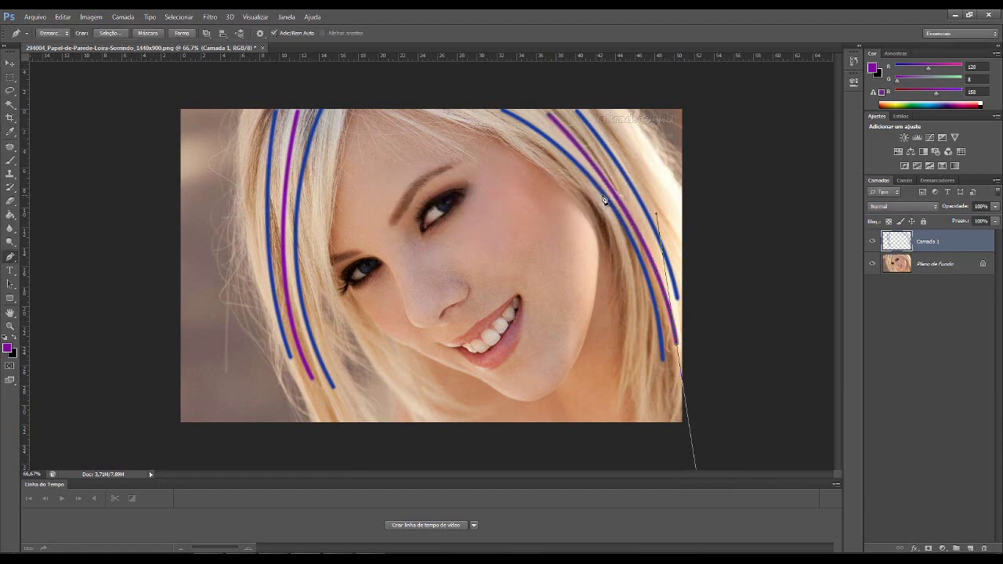
key("Return")
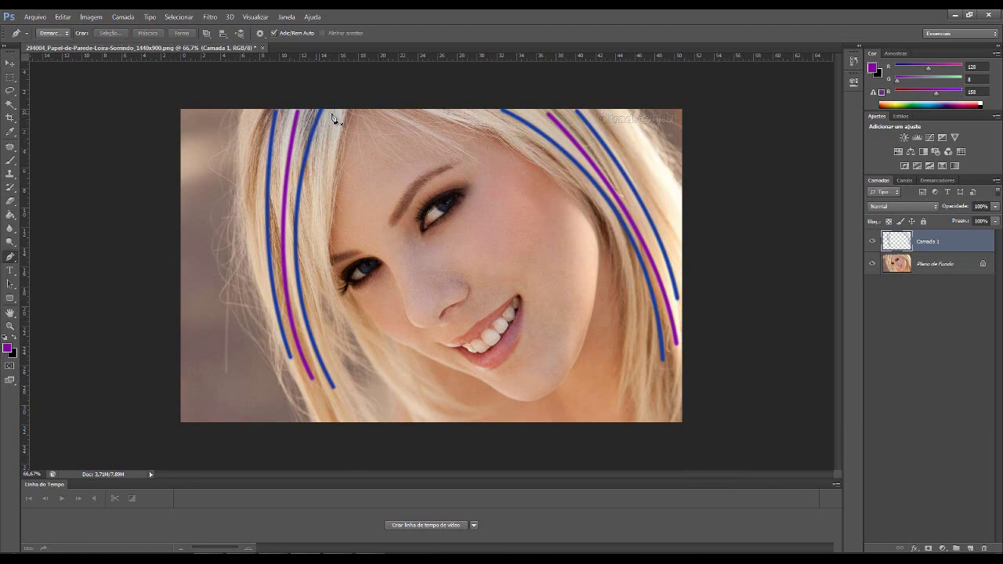
- Add another purple brush-stroked curve outside the outermost blue streak on the right, running off the photo's right edge
left_click(651, 165)
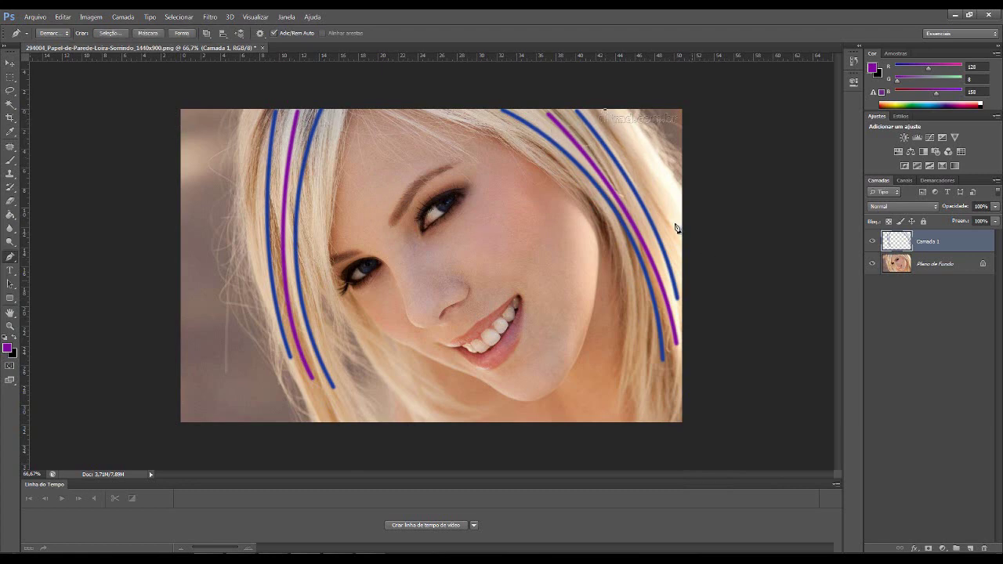
left_click_drag(690, 268, 708, 366)
right_click(664, 210)
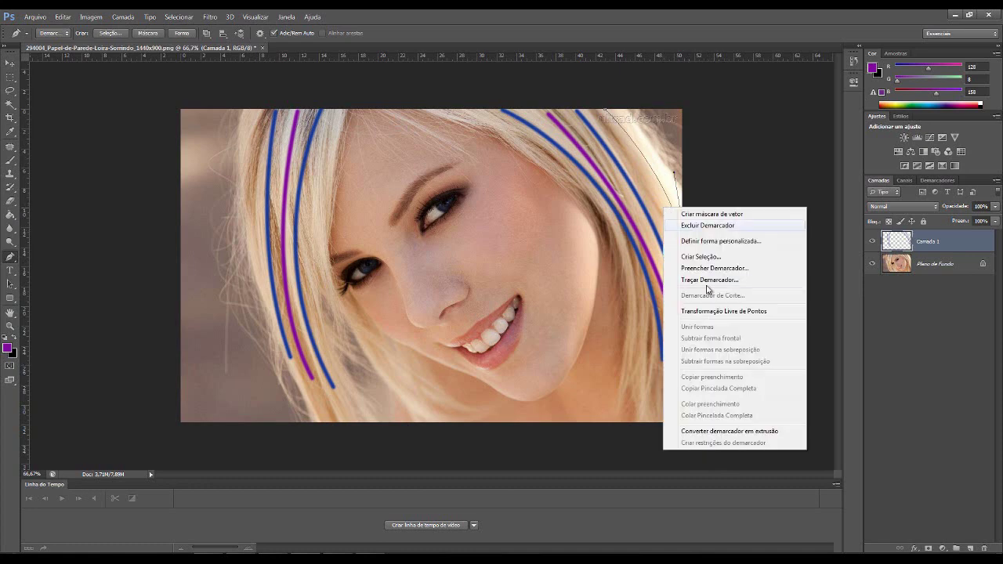
left_click(710, 280)
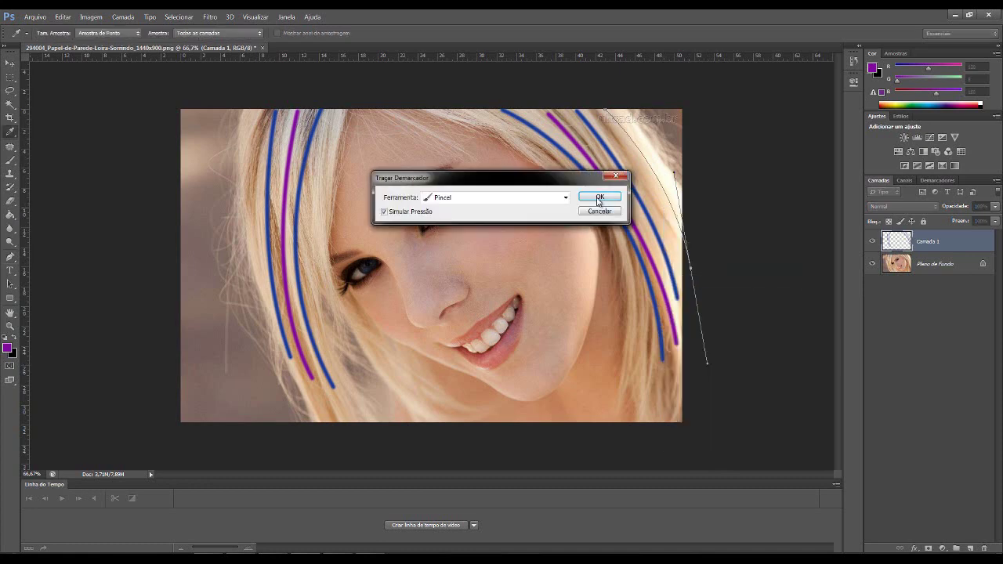
left_click(598, 197)
key("Return")
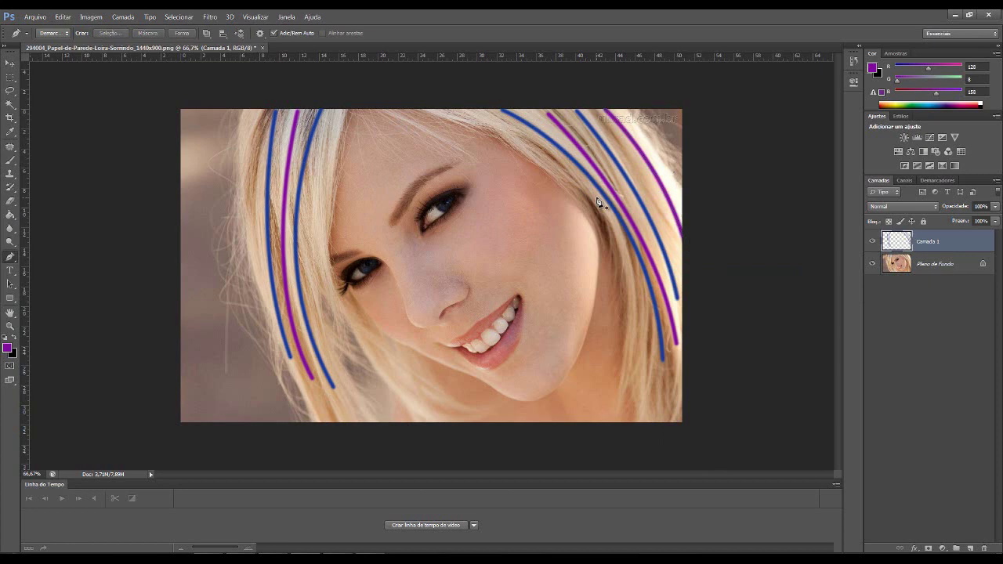
- Change the foreground colour to bright green, hex 2db612
left_click(8, 350)
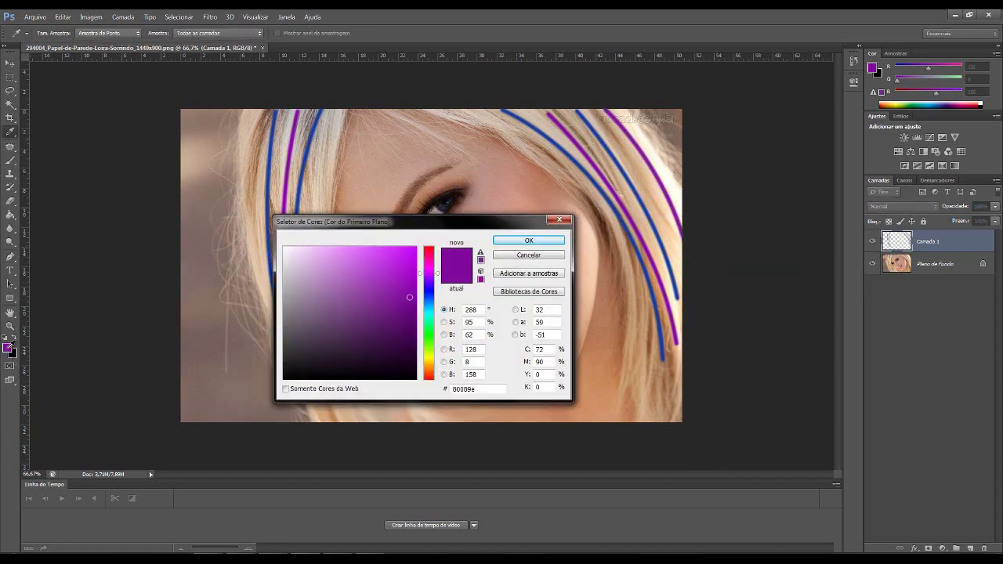
left_click(430, 339)
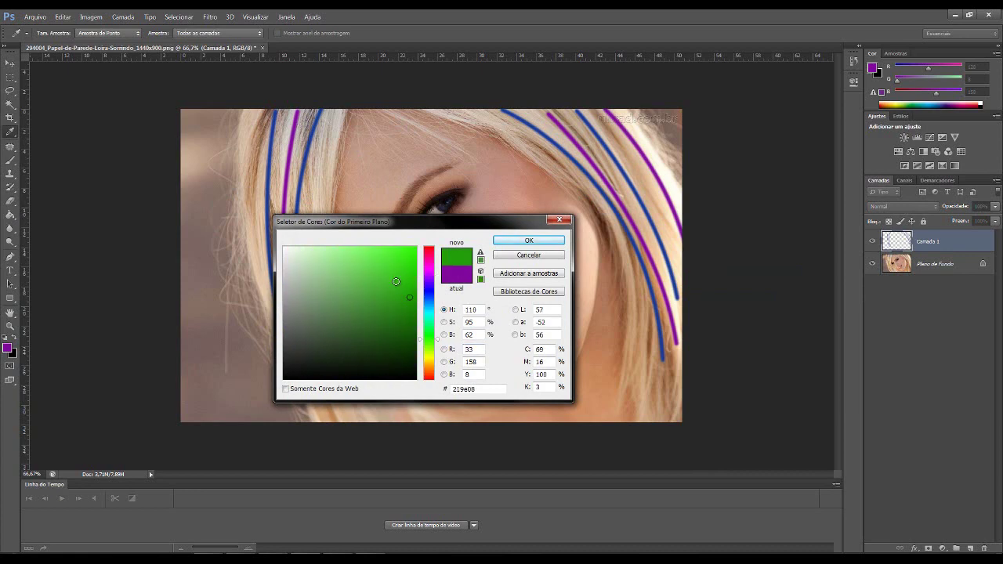
left_click(403, 285)
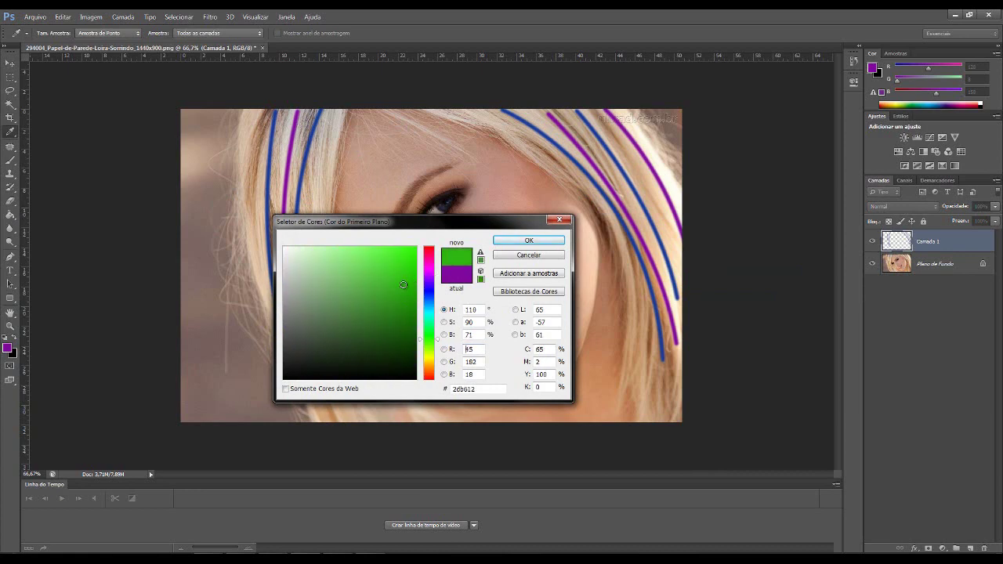
left_click(533, 245)
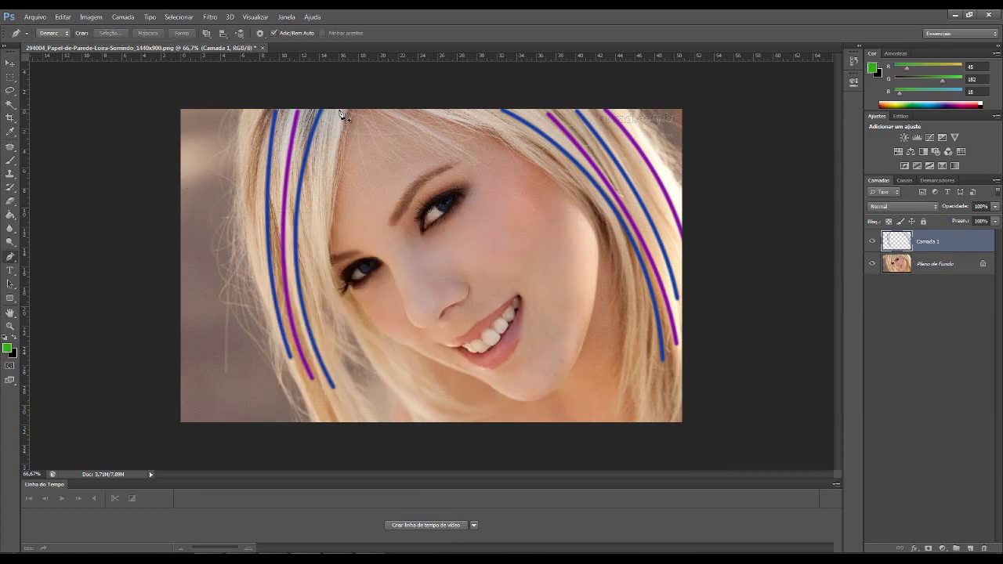
- Draw a curved path in the left-hand hair closest to the face and stroke it in green with the Brush
left_click(339, 110)
left_click_drag(331, 333, 359, 431)
right_click(331, 232)
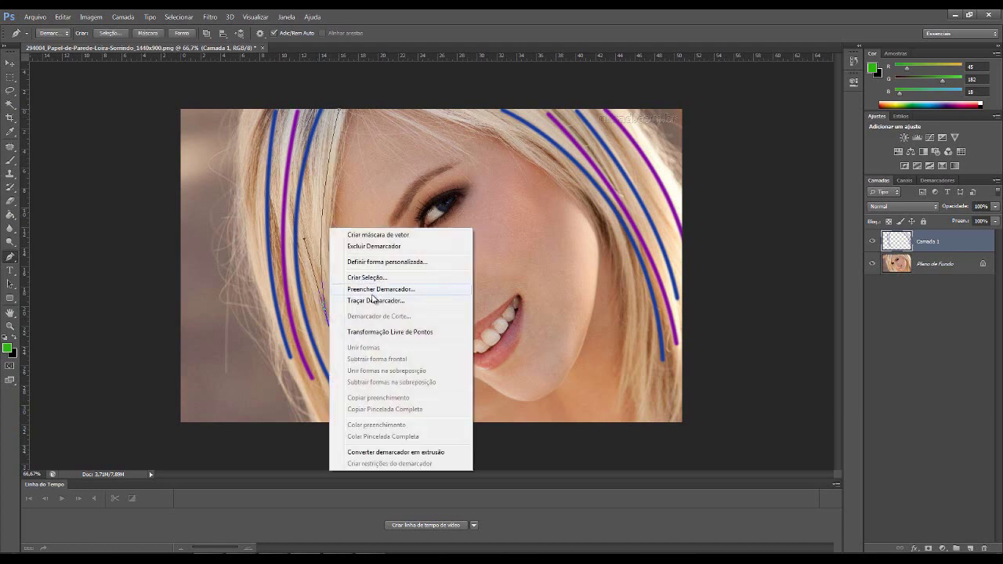
left_click(373, 288)
left_click(596, 171)
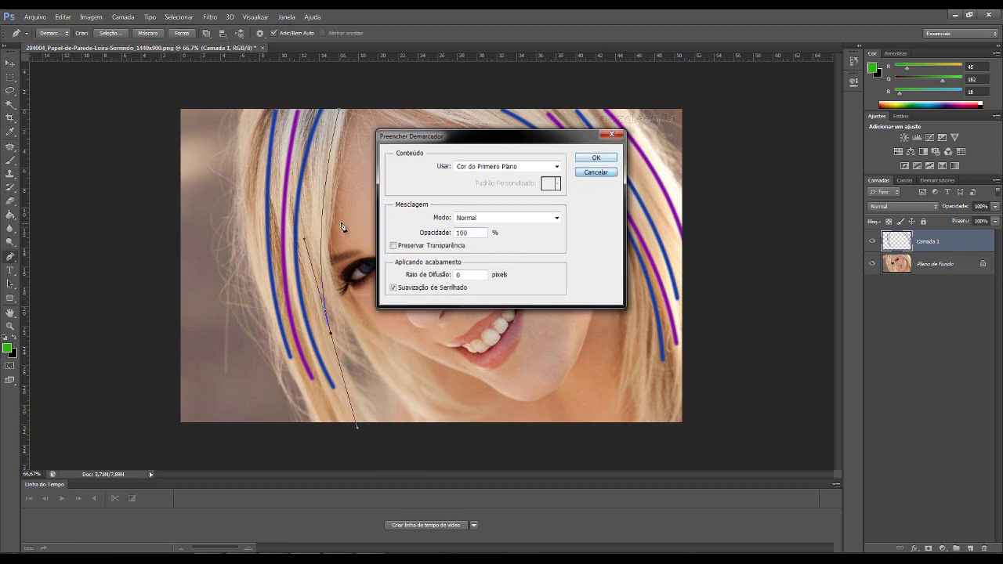
right_click(327, 218)
left_click(373, 292)
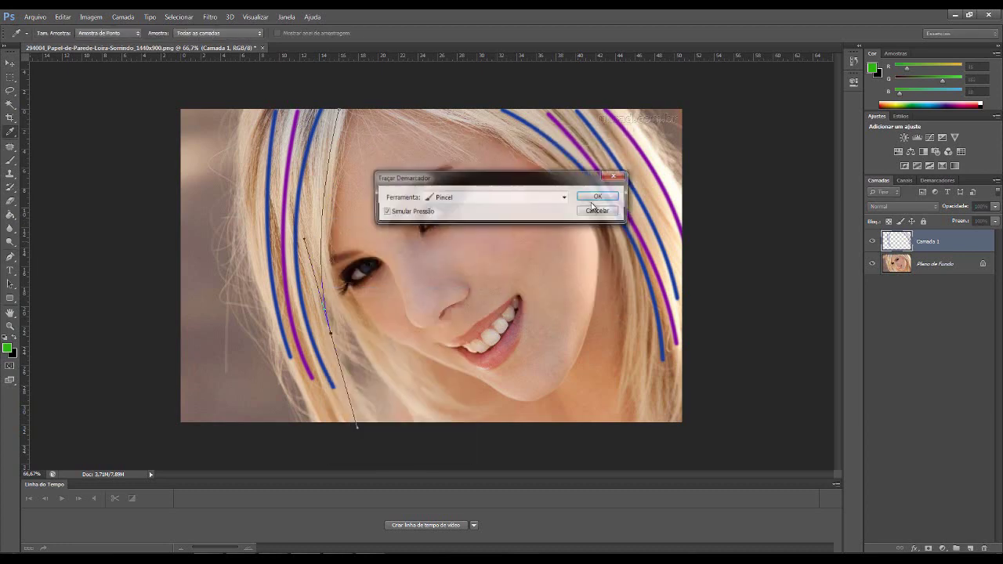
key("Return")
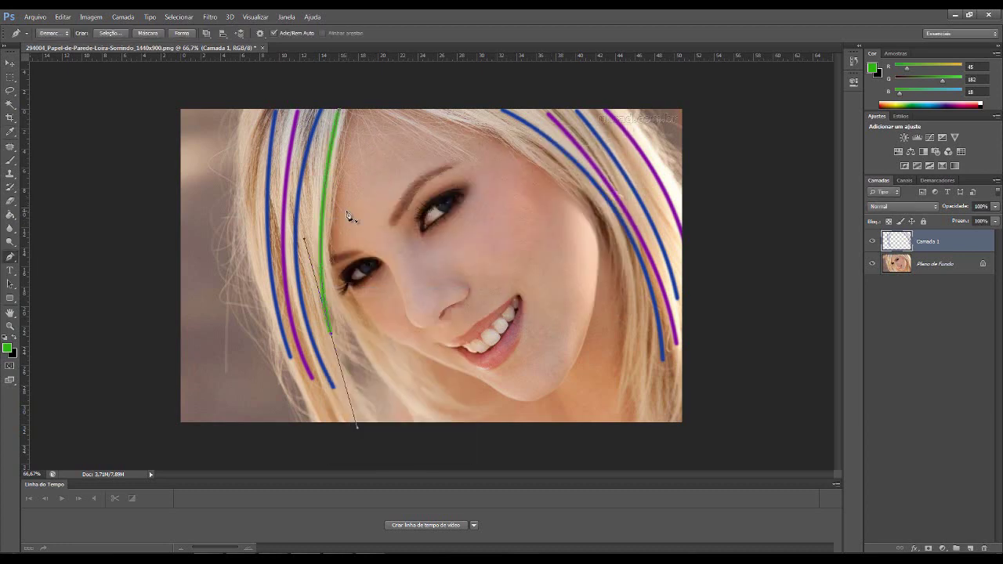
key("Escape")
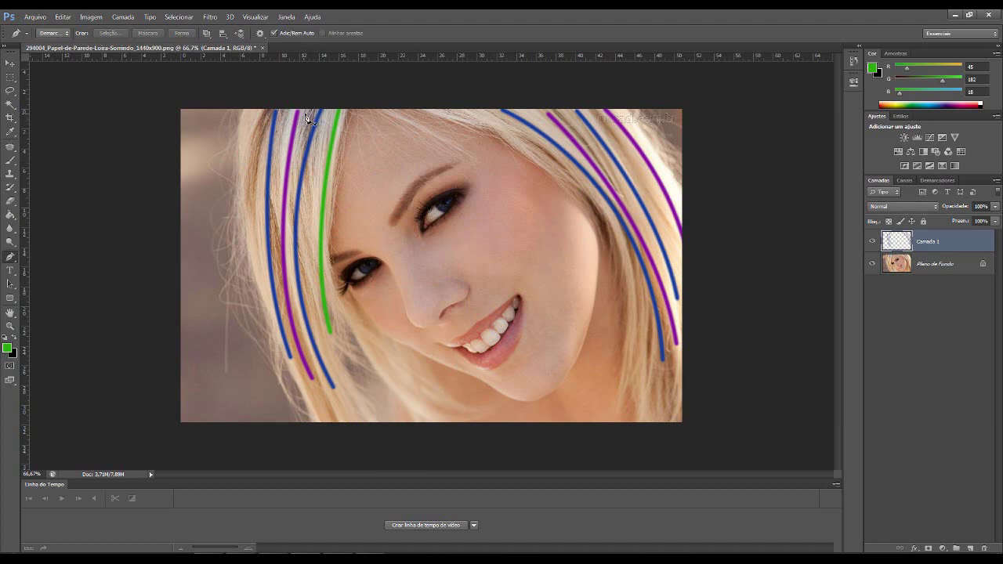
- Add a green brush-stroked curve starting between the left-hand purple and inner blue streaks and crossing the purple one downward
left_click(305, 118)
mouse_move(283, 348)
left_mouse_down()
mouse_move(281, 306)
mouse_move(286, 363)
left_mouse_up()
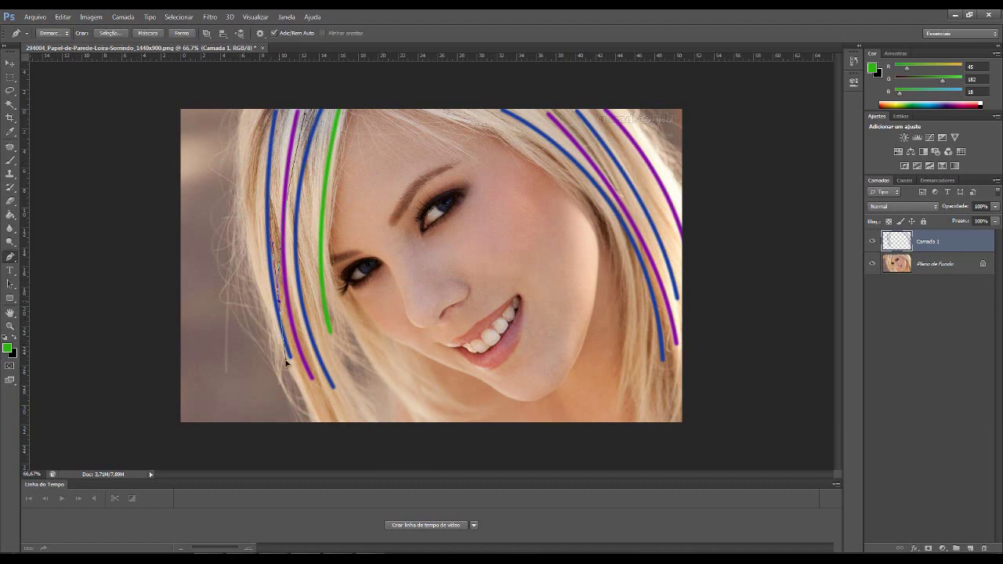
right_click(285, 236)
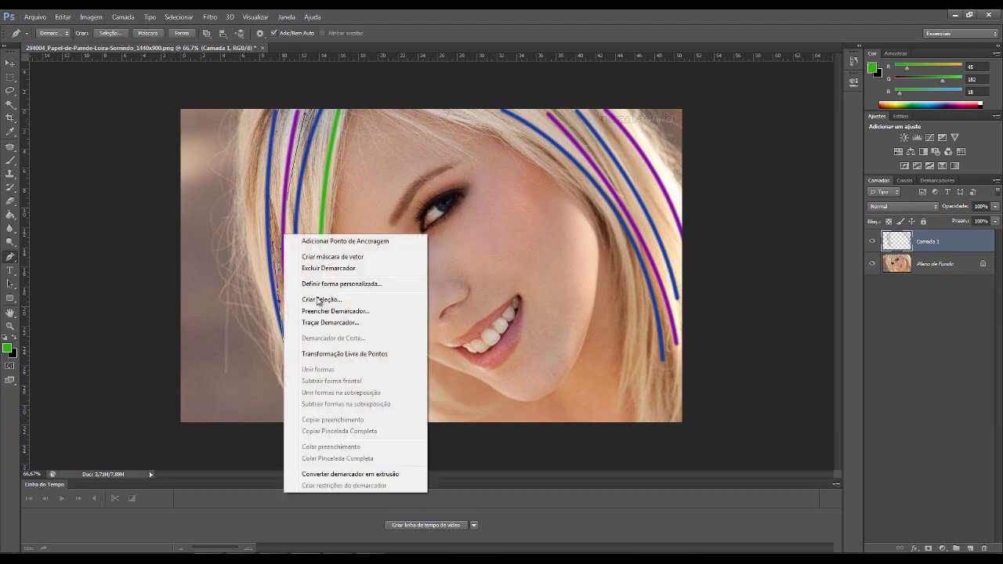
left_click(342, 323)
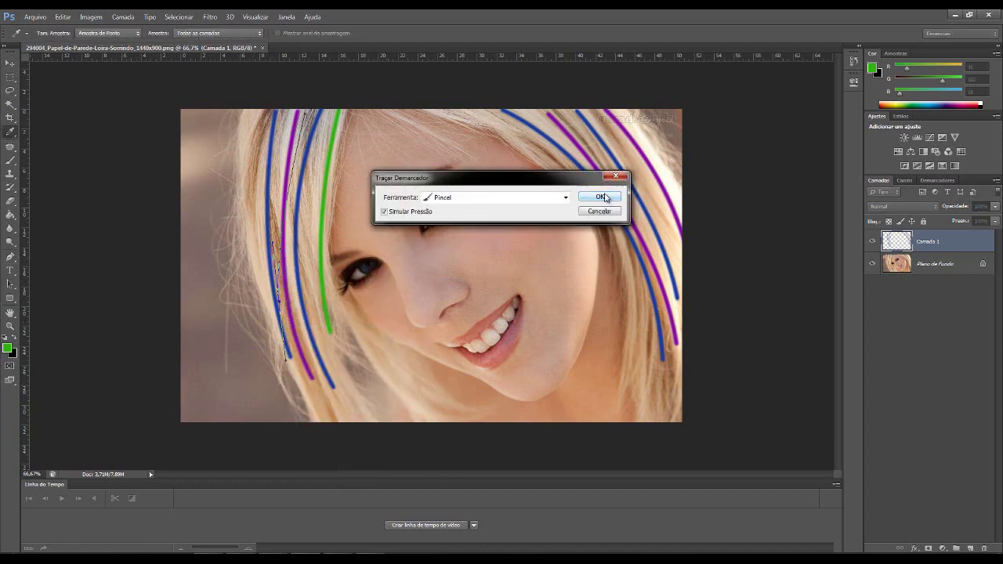
left_click(600, 198)
key("Escape")
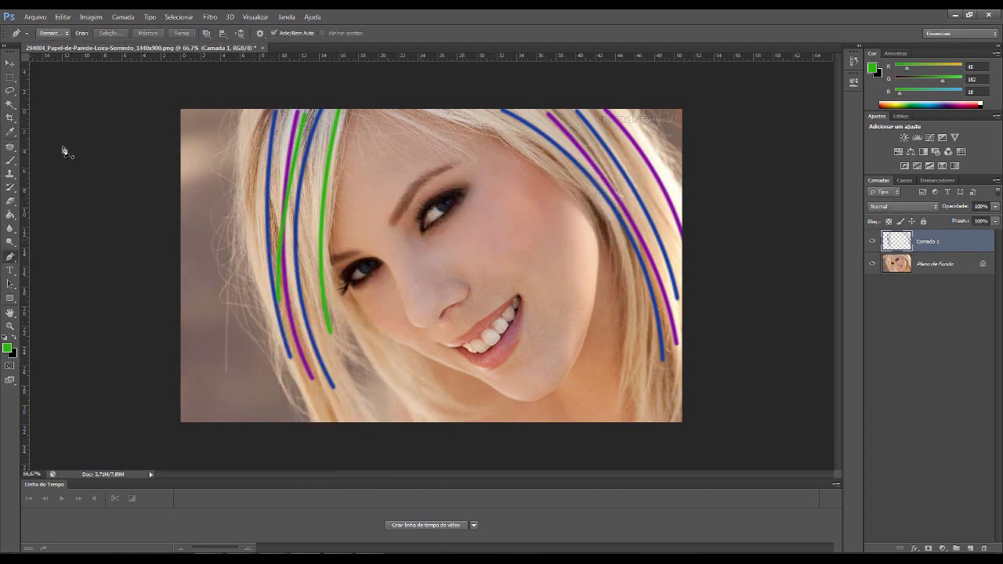
- Add a green brush-stroked curve from the hair's outer left edge, slanting inward across the outer blue and purple streaks
left_click(249, 117)
left_click(264, 246)
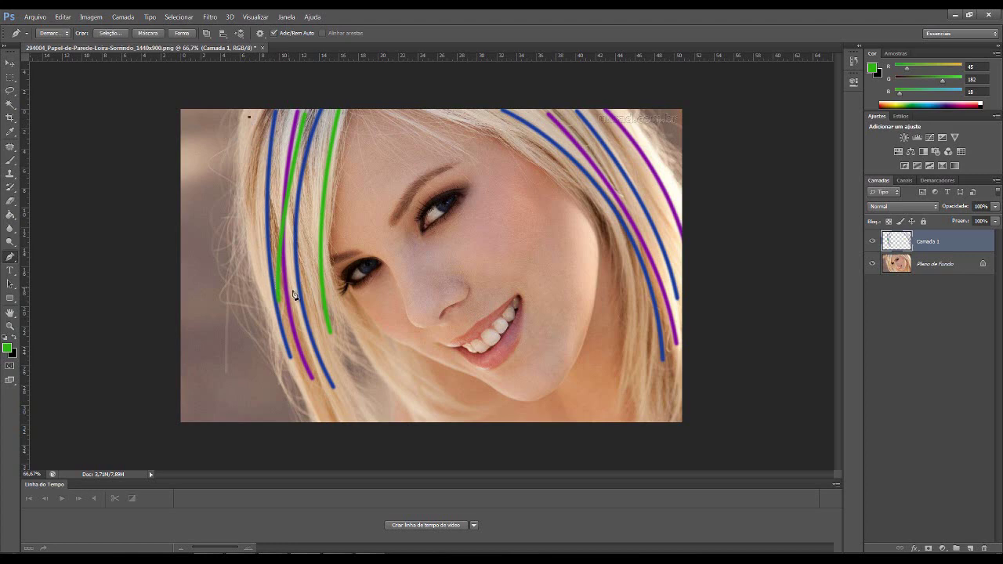
left_click_drag(292, 290, 337, 361)
right_click(311, 303)
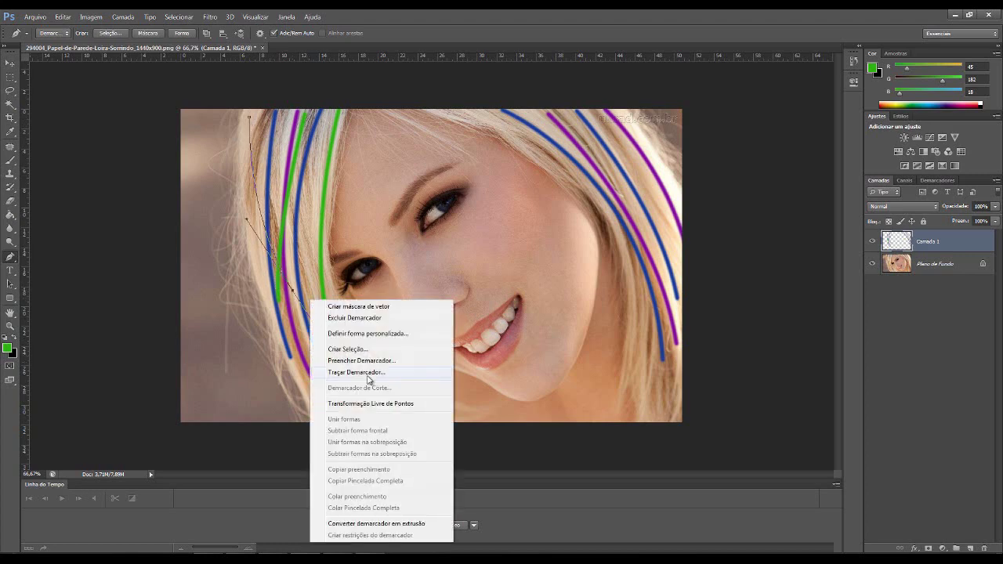
left_click(367, 375)
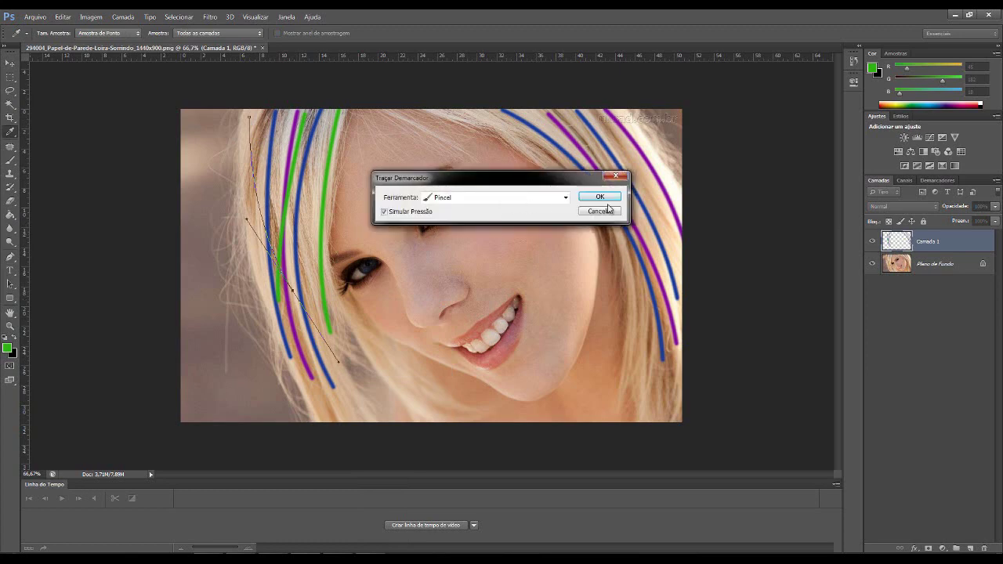
left_click(600, 197)
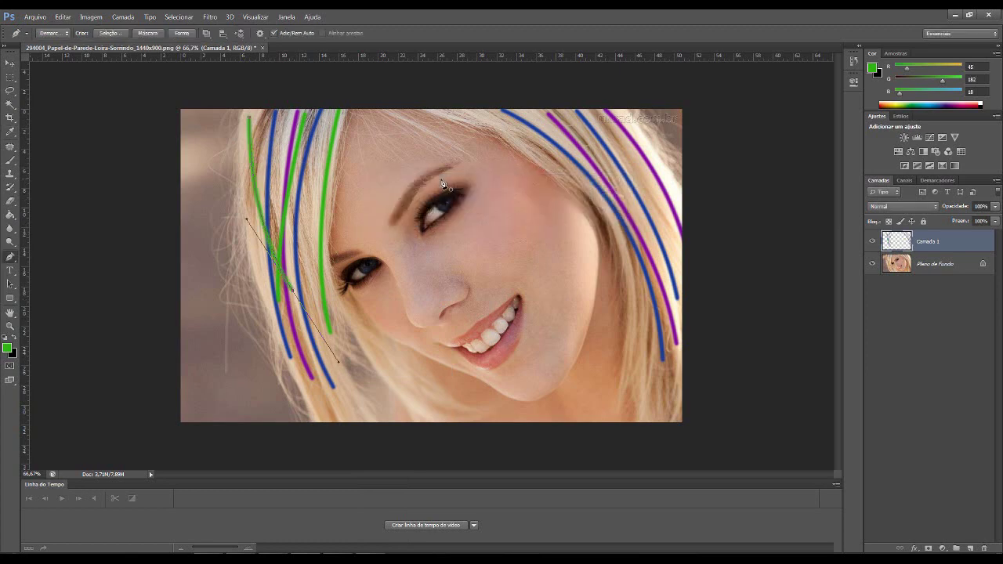
key("Escape")
- Add a green brush-stroked curve in the right-hand hair between the outer blue streak and the outermost purple streak
left_click_drag(675, 258, 684, 320)
right_click(682, 282)
left_click(759, 354)
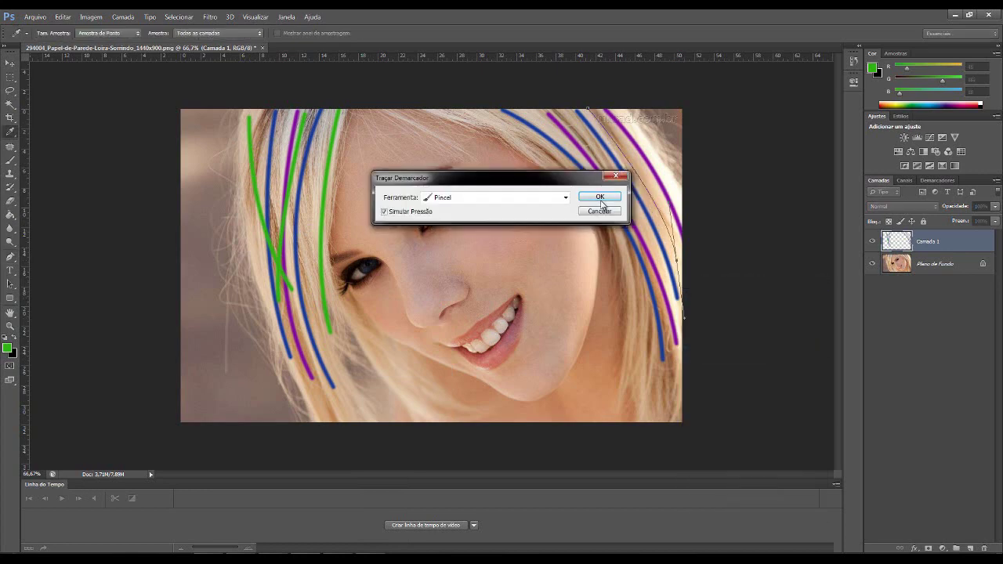
left_click(600, 197)
key("p")
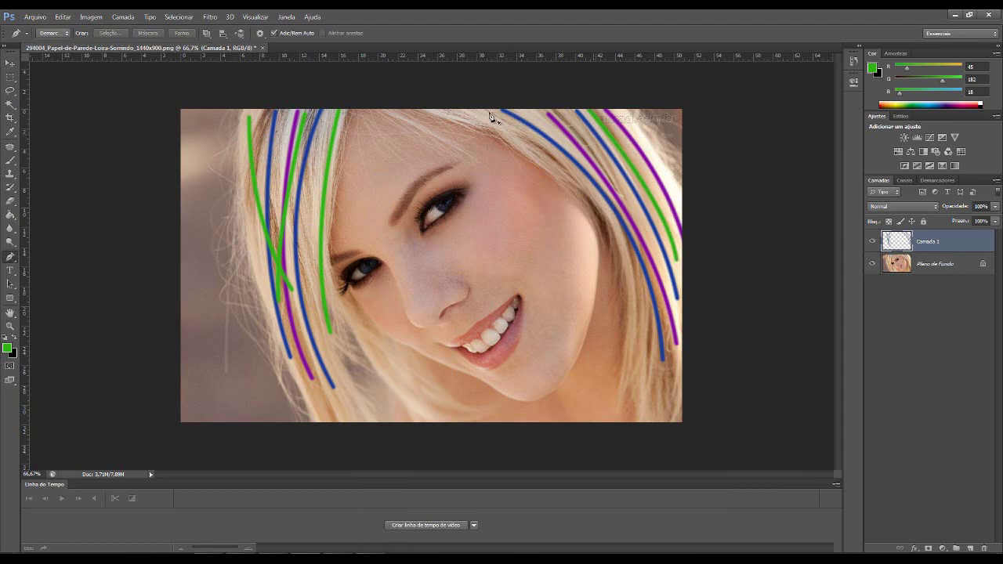
- Add a green brush-stroked curve along the inner edge of the right-hand hair, closest to the face, ending just below the blue streak
left_click(483, 109)
left_click_drag(662, 386, 656, 527)
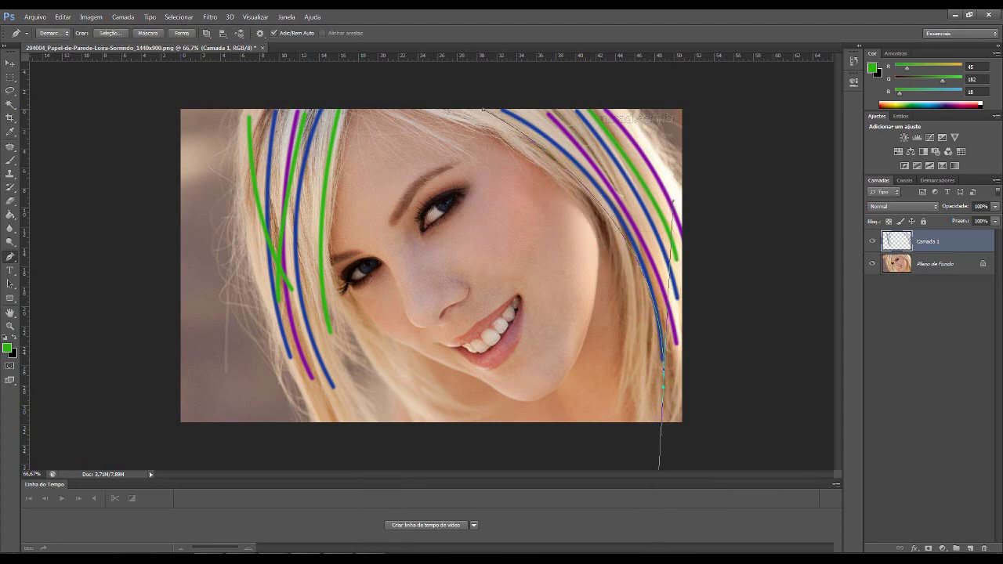
right_click(673, 373)
left_click(715, 200)
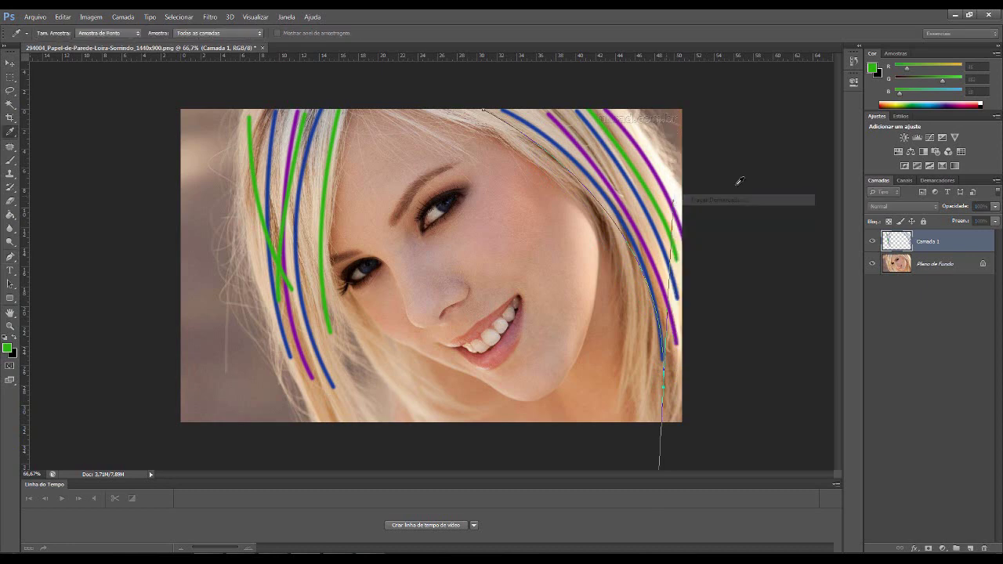
left_click(596, 197)
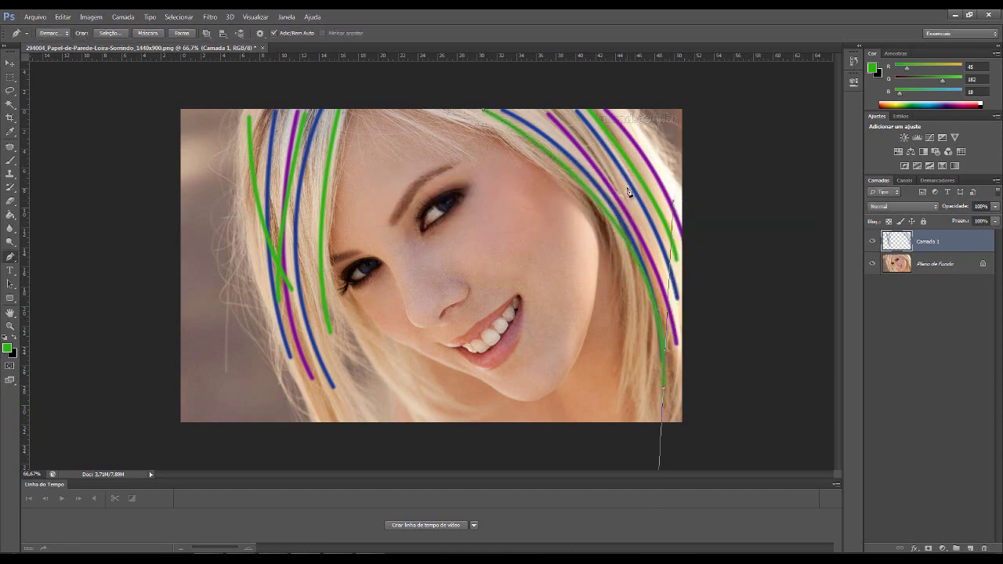
key("Return")
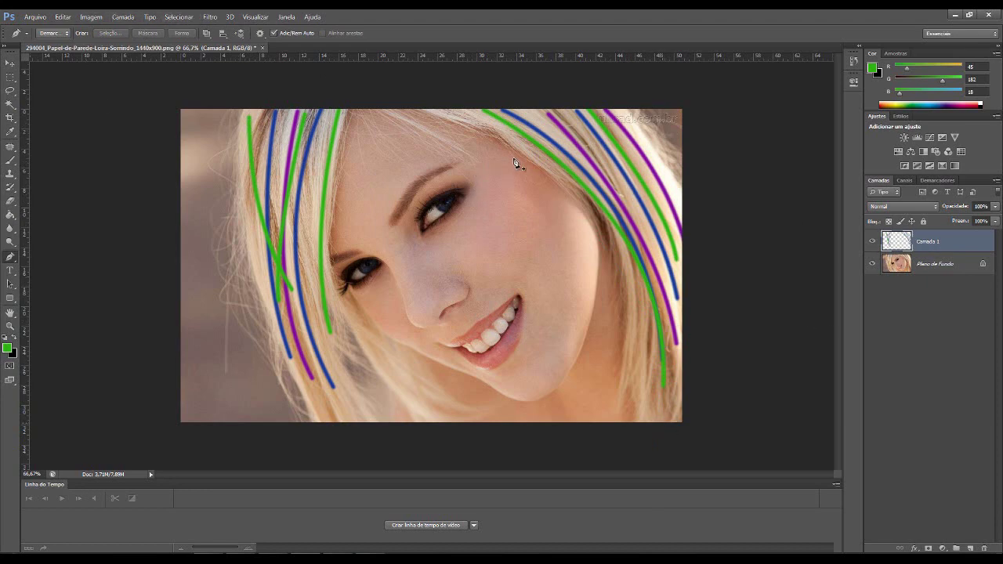
- Apply a Gaussian Blur to the streak layer so the coloured strokes blend softly into the hair
left_click(209, 16)
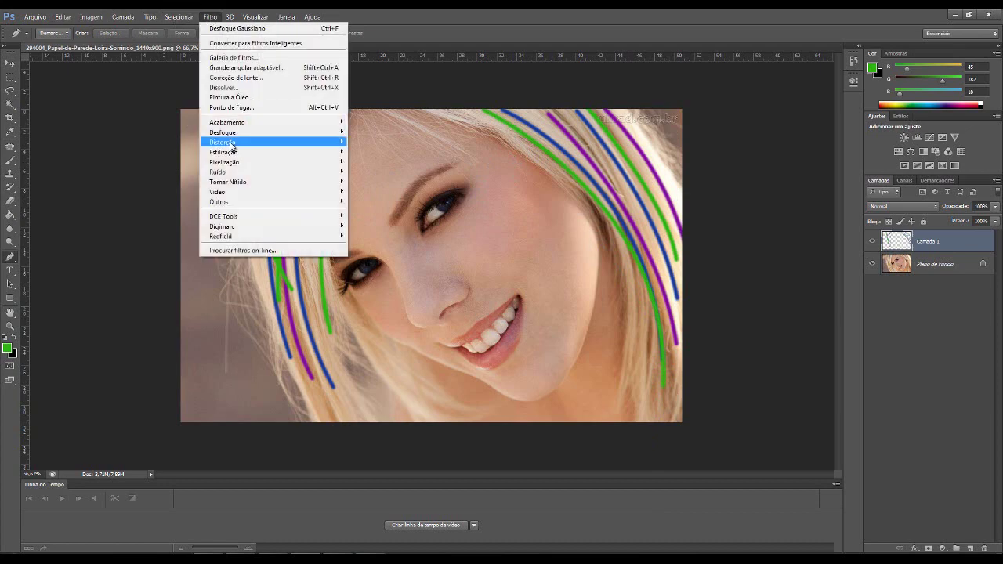
mouse_move(328, 134)
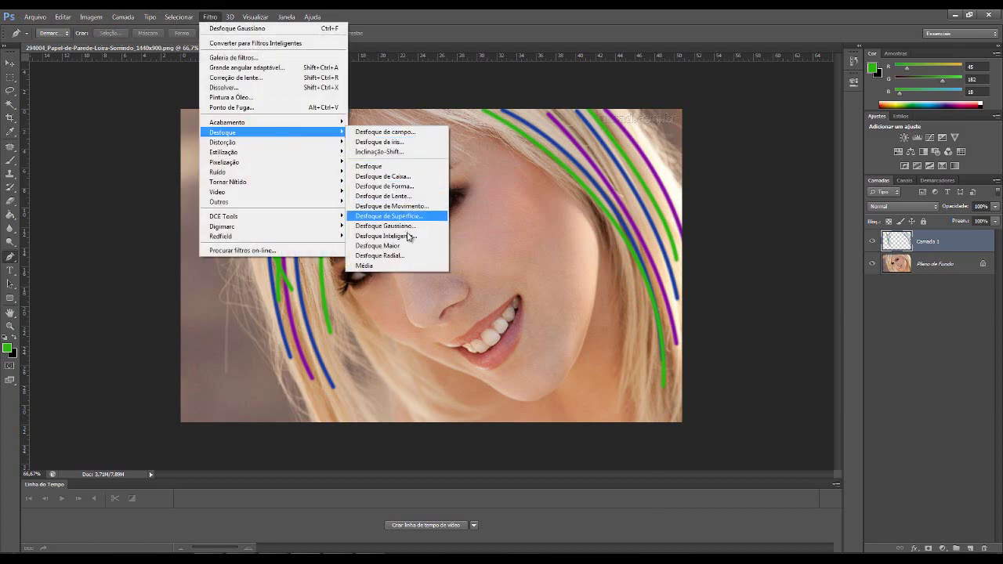
left_click(409, 232)
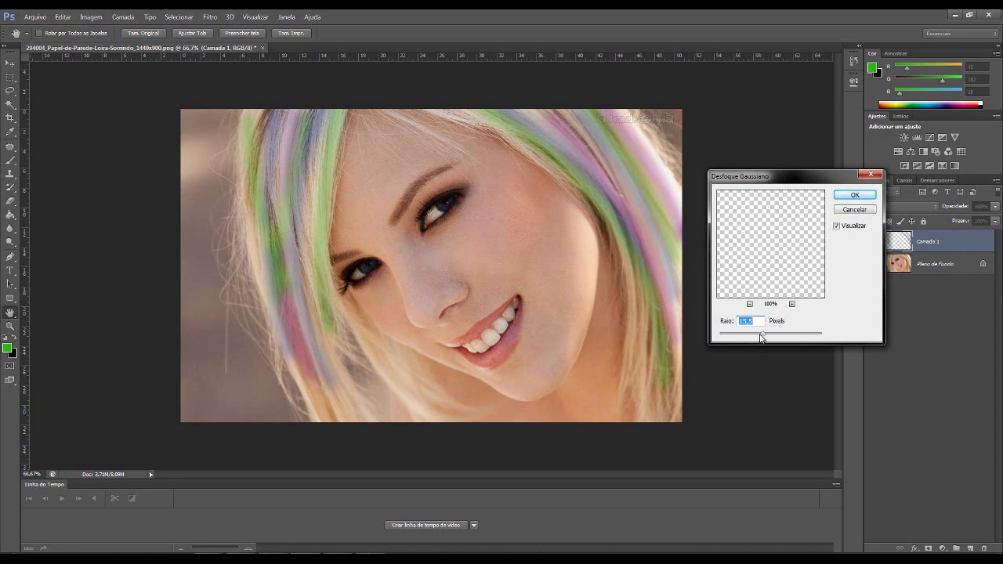
left_click(768, 336)
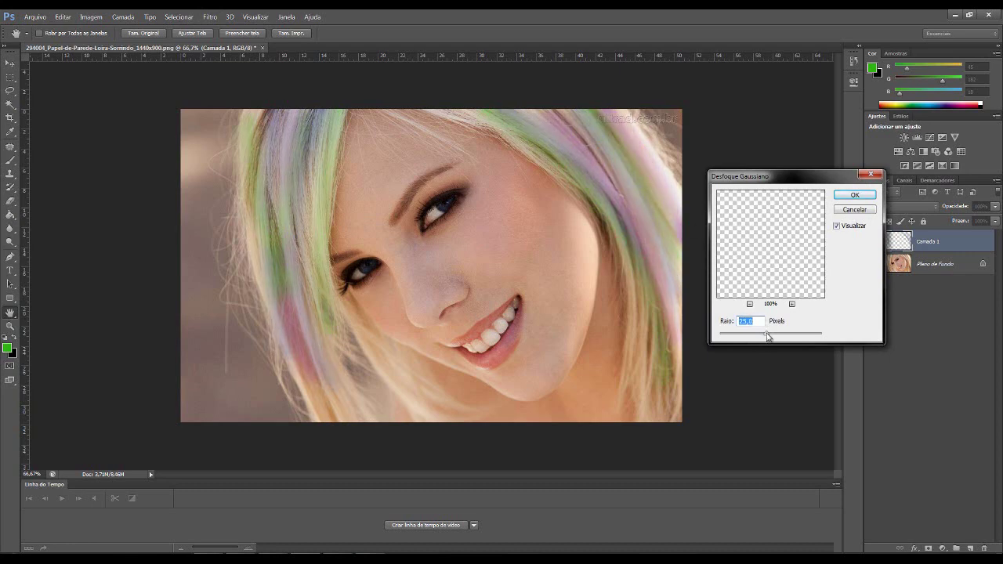
left_click_drag(768, 337, 770, 337)
mouse_move(769, 337)
left_mouse_down()
mouse_move(747, 338)
mouse_move(765, 336)
left_mouse_up()
left_click(856, 195)
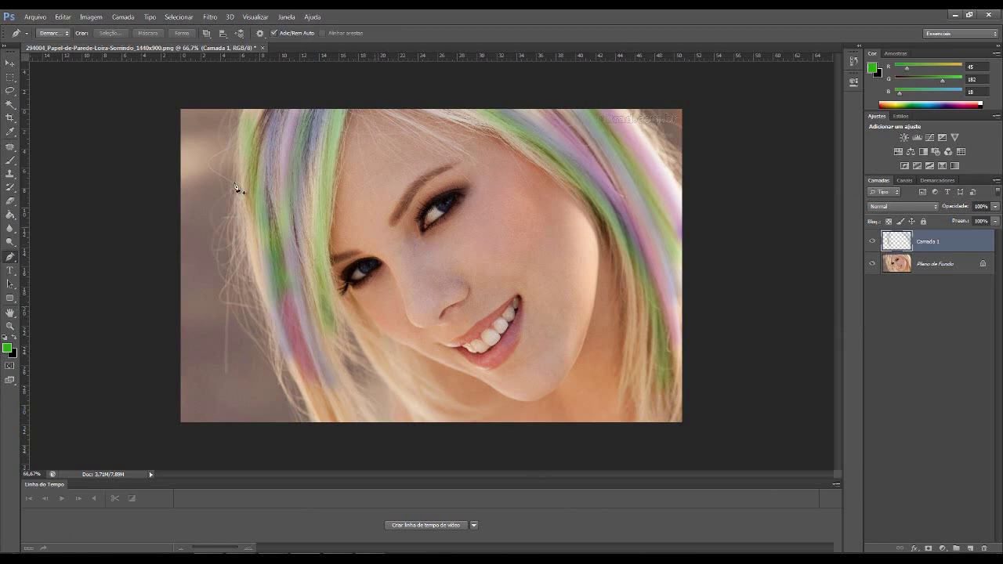
- Save a PNG copy of the image on the desktop as rere, with smallest/slow compression and no interlacing
left_click(36, 16)
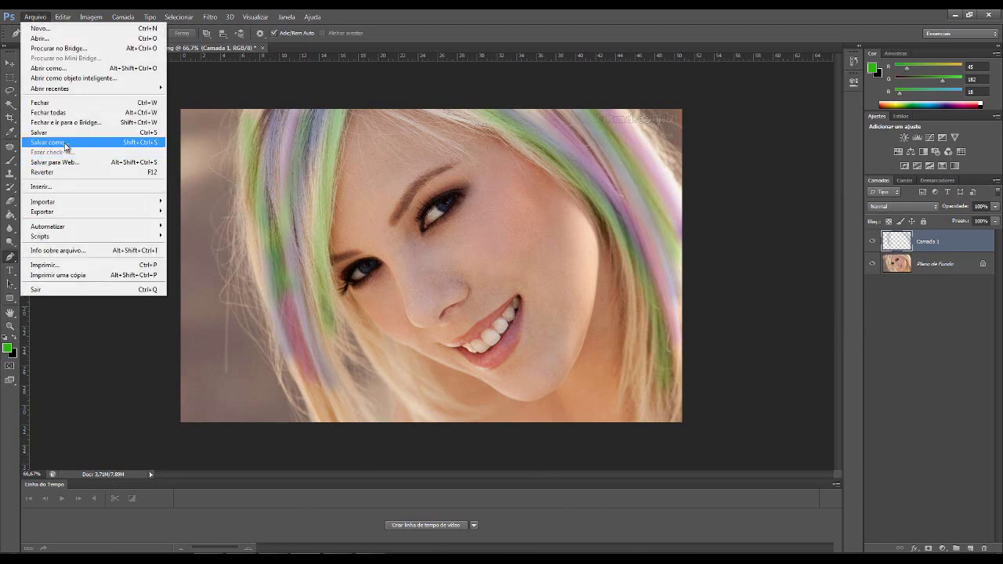
left_click(55, 142)
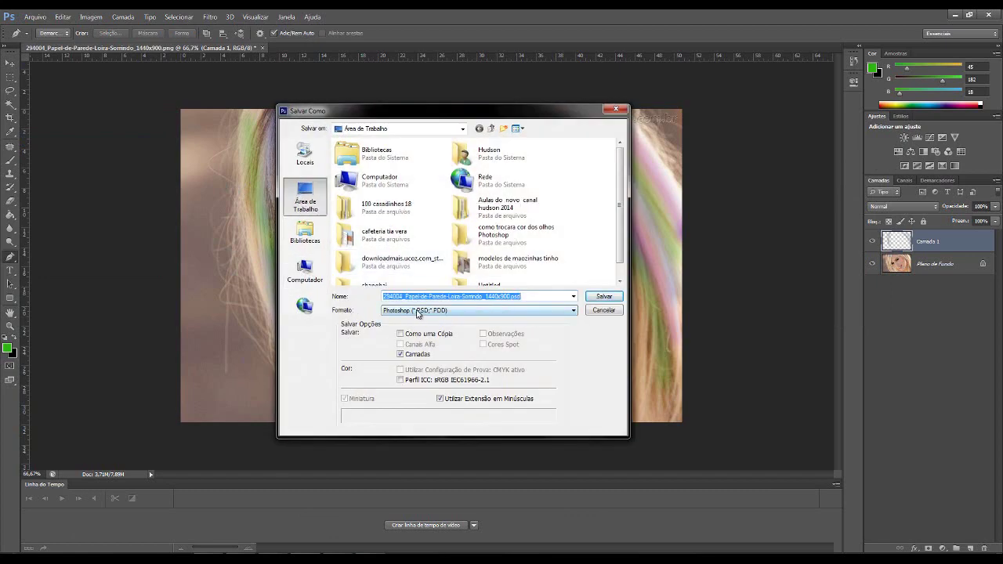
left_click(572, 312)
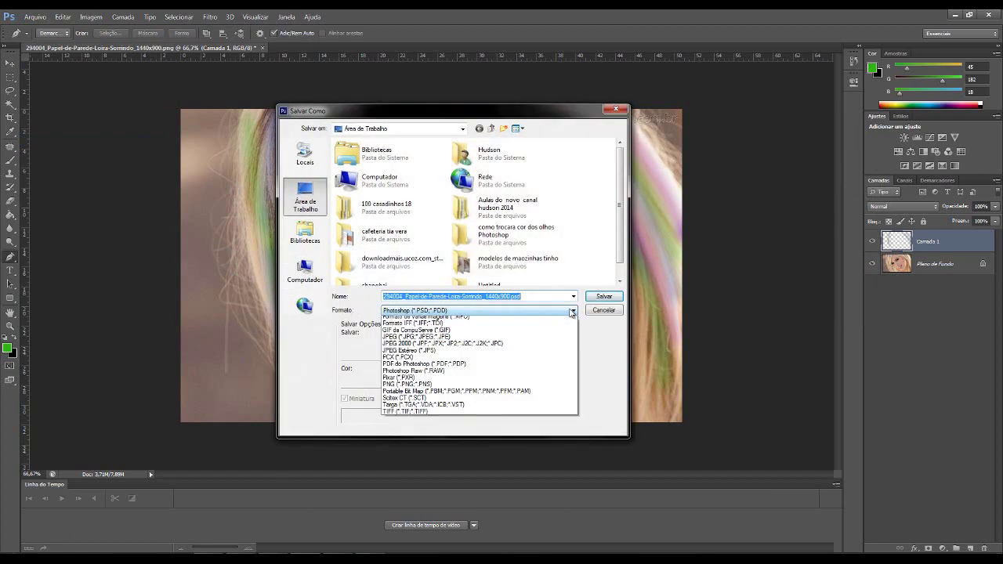
key("Return")
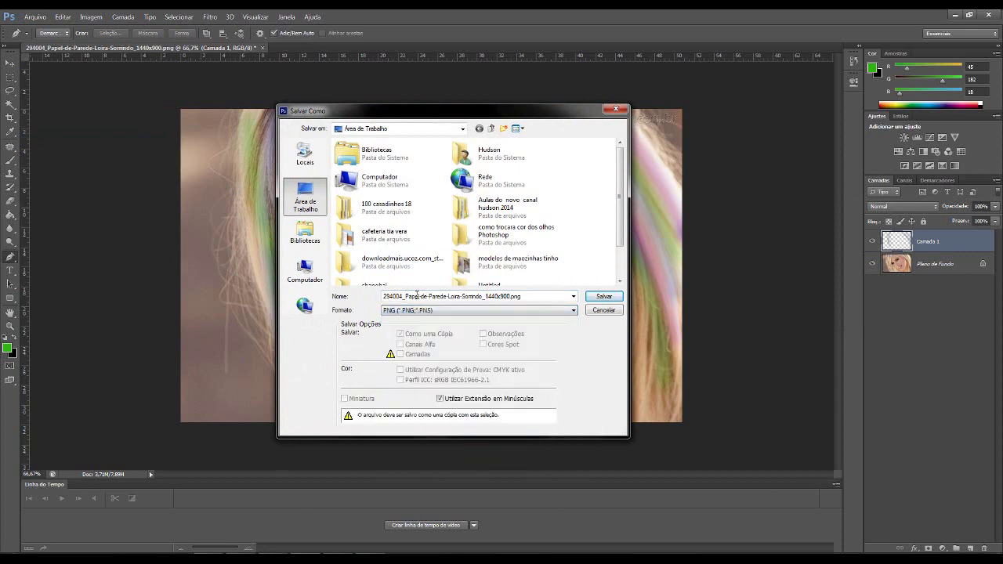
type("rere")
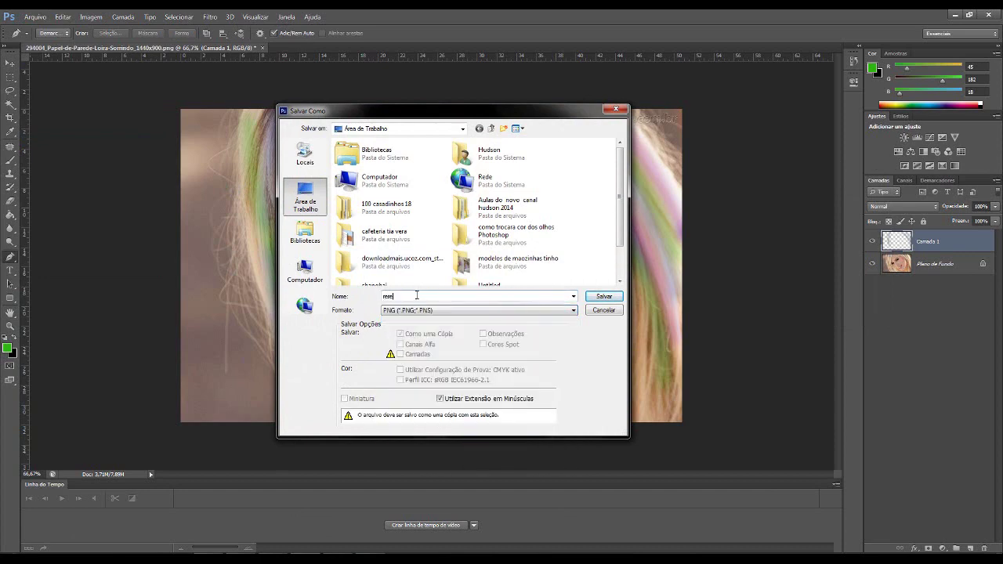
left_click(602, 297)
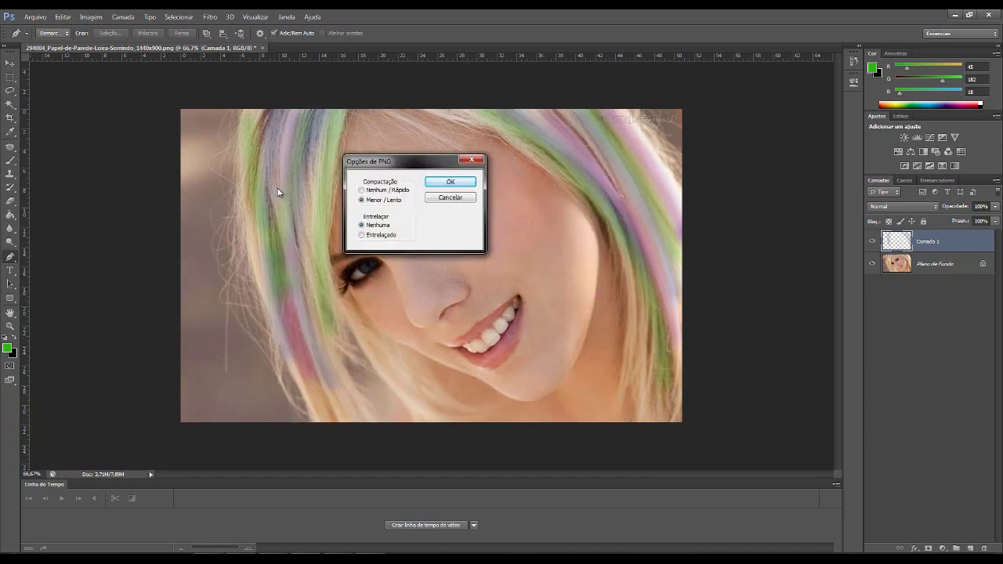
left_click(453, 183)
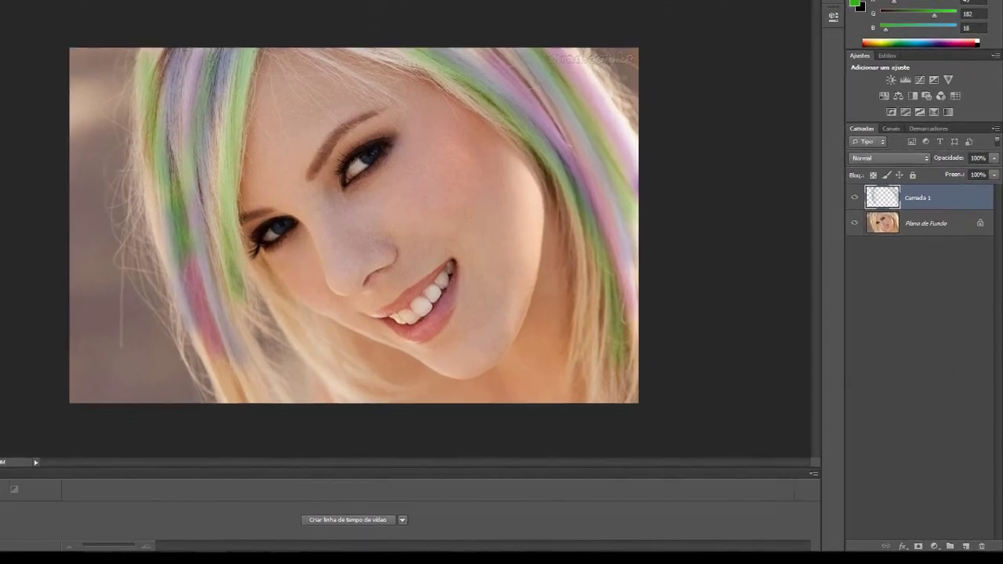
- Switch to the desktop and place the blue-eyed PNG and rere.png on either side of the original JPG
left_click(1000, 548)
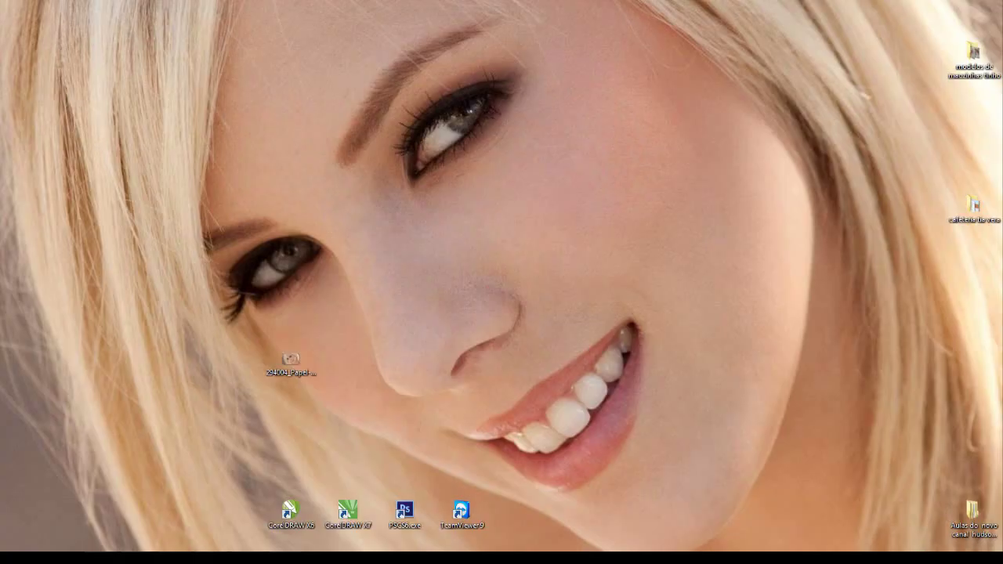
key("shift+Delete")
key("Return")
key("ctrl+v")
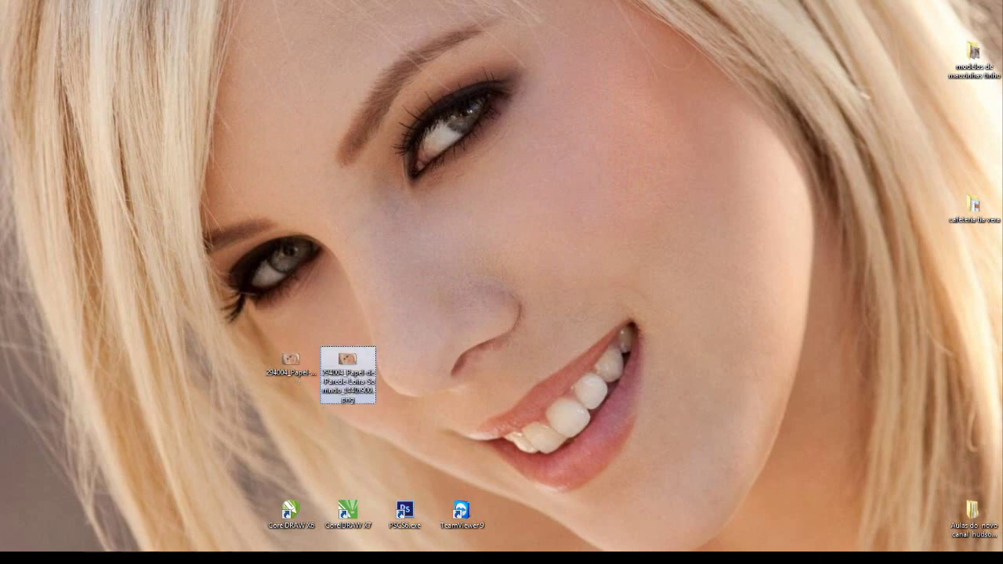
left_click(217, 343)
key("ctrl+v")
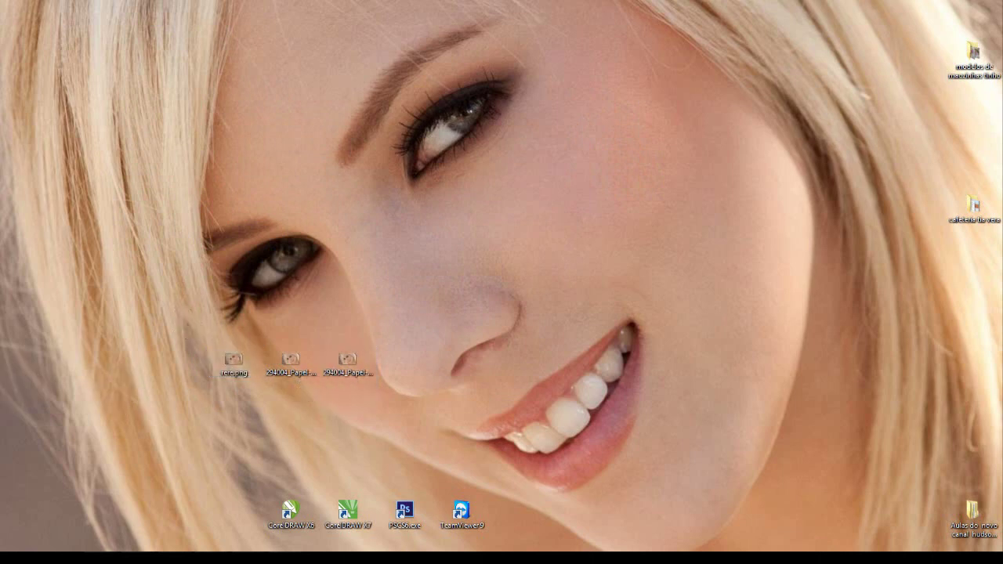
key("shift+Delete")
key("Return")
- Open the original JPG in the photo viewer and flip through the images to compare the original, blue-eyed and streaked-hair versions
left_click(295, 366)
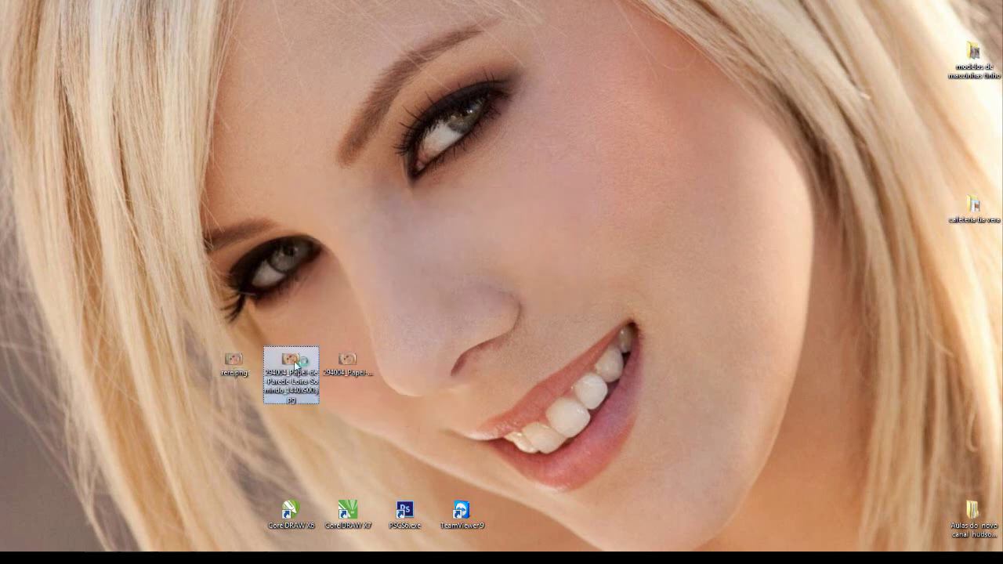
double_click(294, 361)
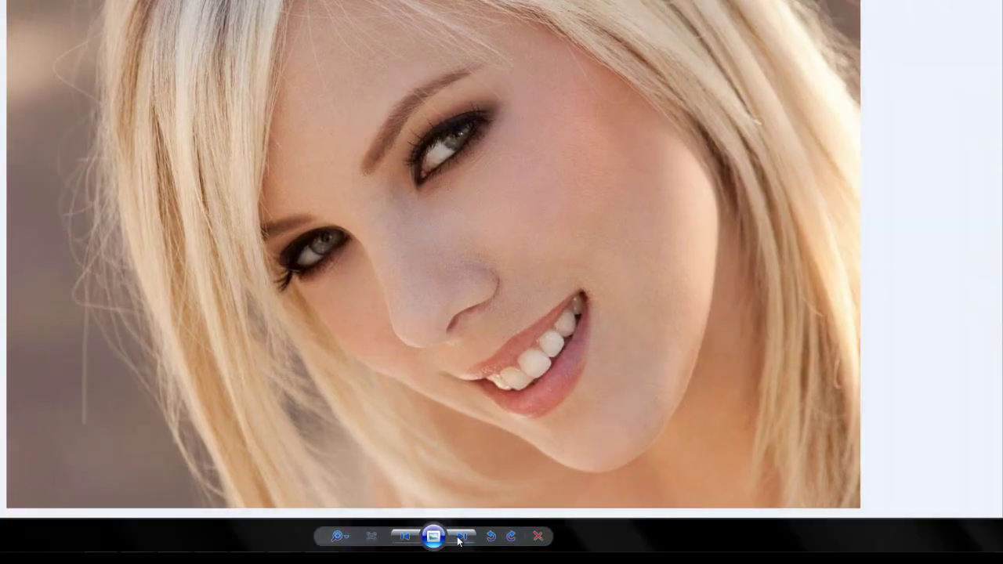
left_click(461, 538)
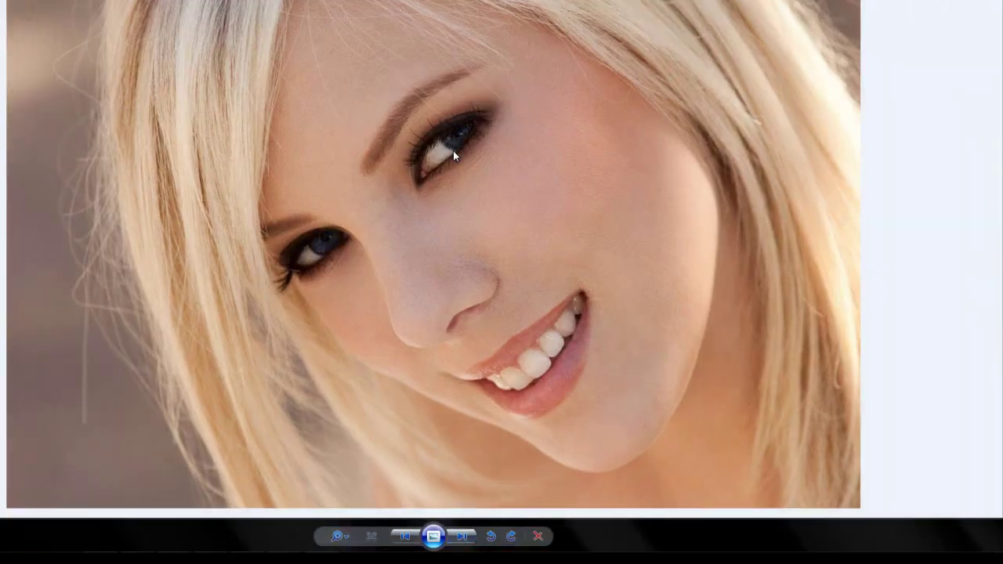
left_click(468, 537)
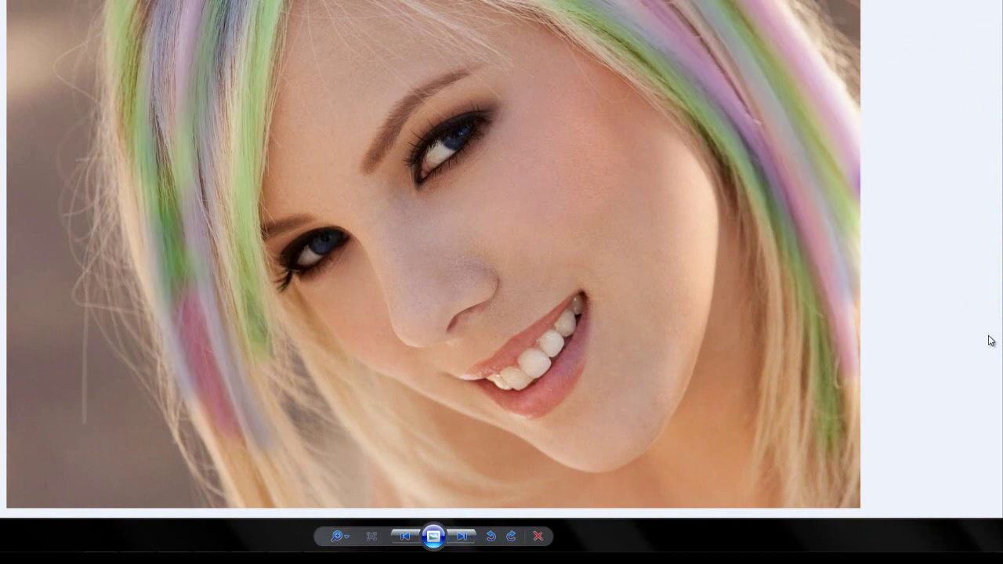
left_click(463, 538)
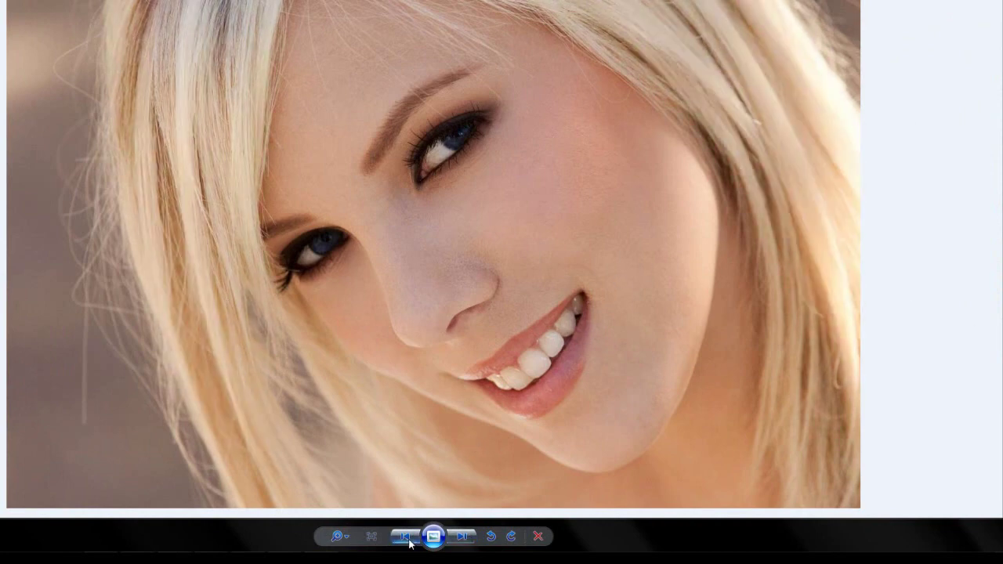
left_click(468, 538)
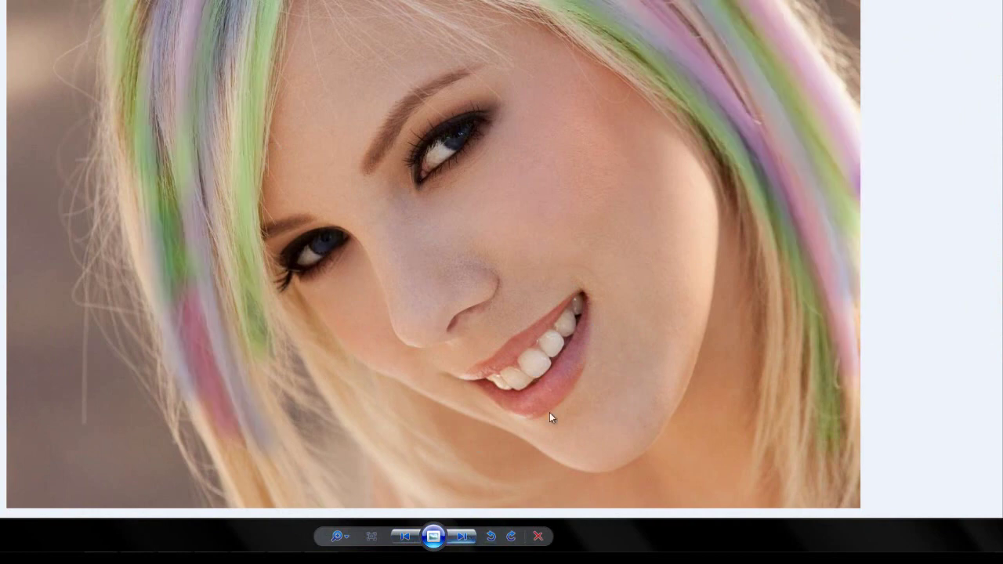